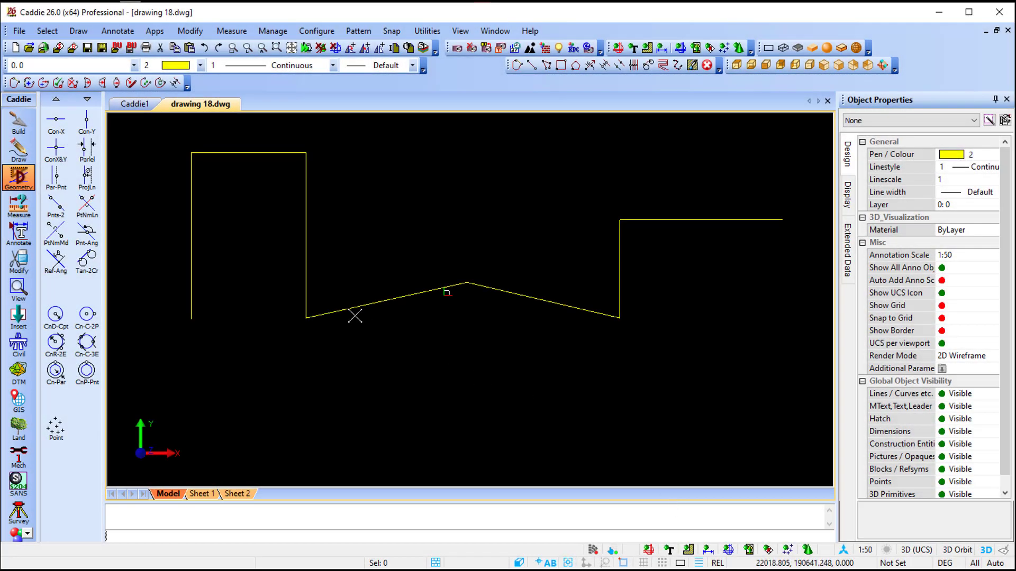
Show the yellow polyline's nodes, stepping from the first node through to Node 7, then cancel
{"action": "left_click", "coordinate": [308, 238]}
{"action": "right_click", "coordinate": [313, 209]}
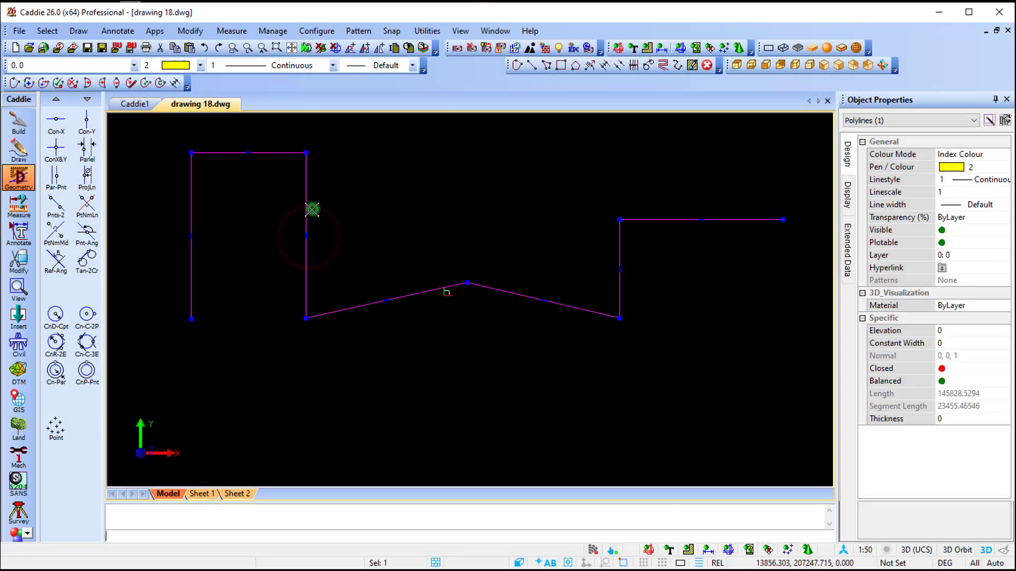
{"action": "mouse_move", "coordinate": [400, 411]}
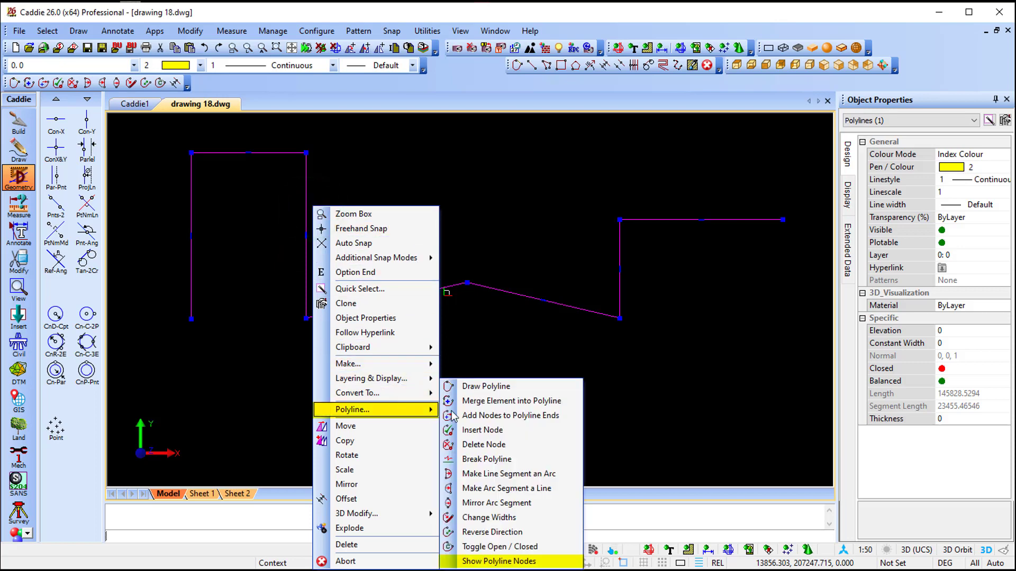
{"action": "left_click", "coordinate": [545, 564]}
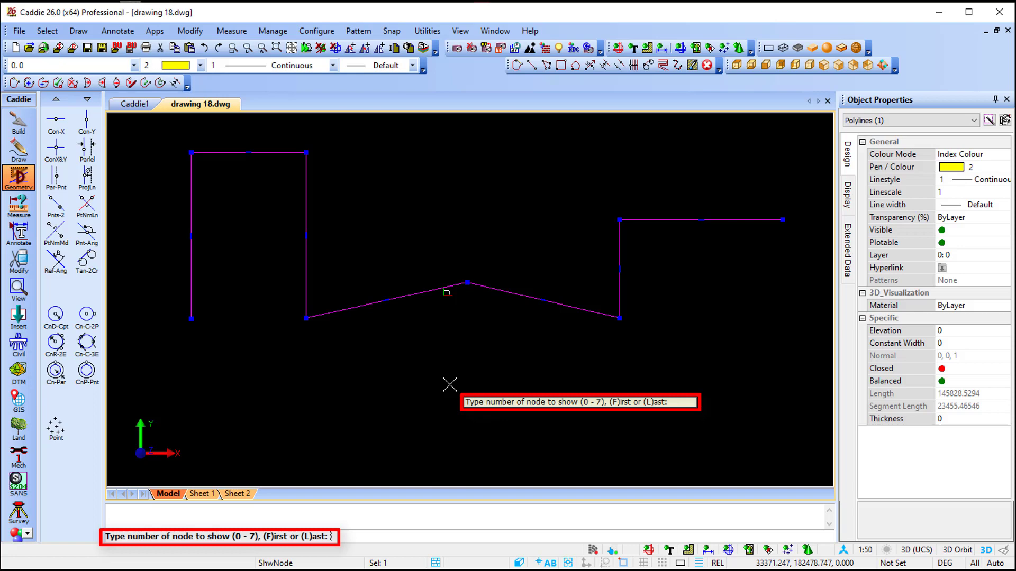
{"action": "key", "text": "f"}
{"action": "key", "text": "n"}
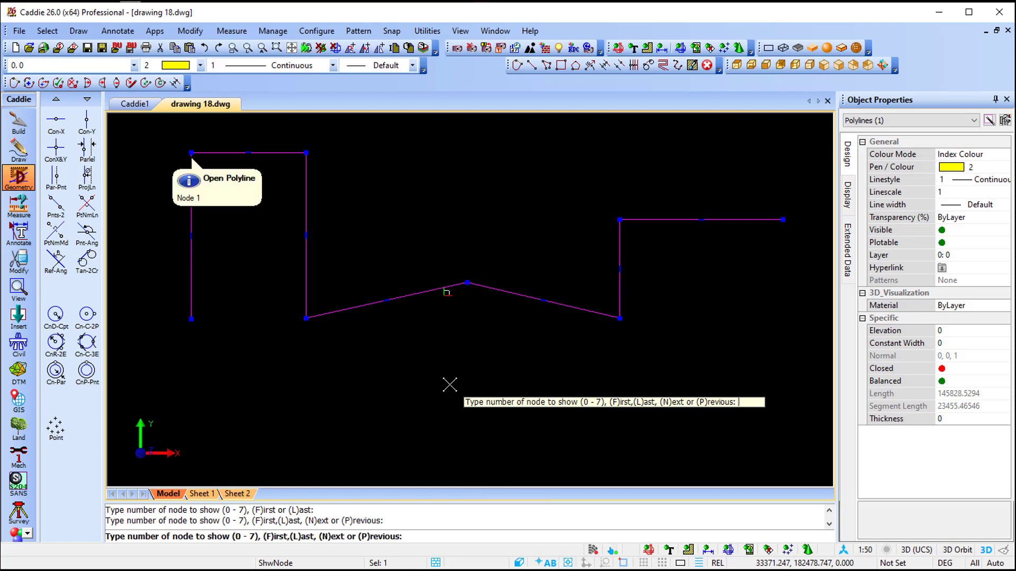
{"action": "key", "text": "n"}
{"action": "key", "text": "n"}
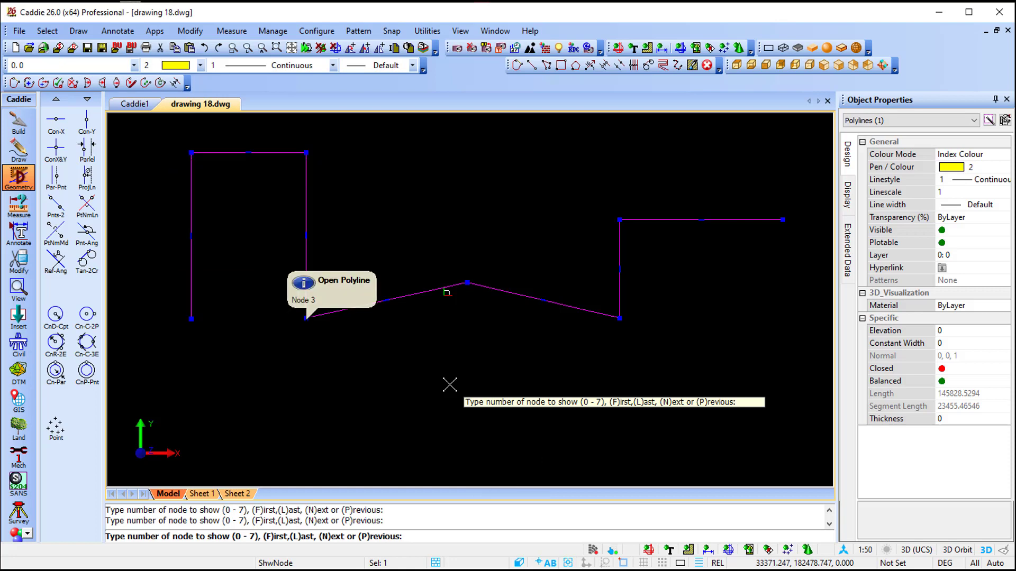
{"action": "key", "text": "n"}
{"action": "key", "text": "n"}
{"action": "key", "text": "n"}
{"action": "key", "text": "n"}
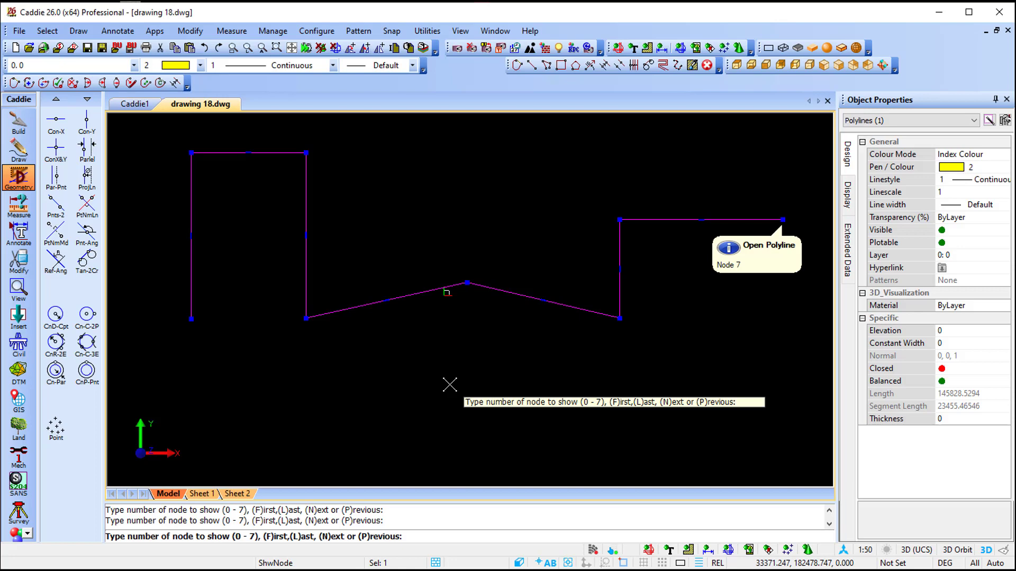
{"action": "key", "text": "Escape"}
Run Delete Node on the polyline and enter node number 4
{"action": "right_click", "coordinate": [306, 185]}
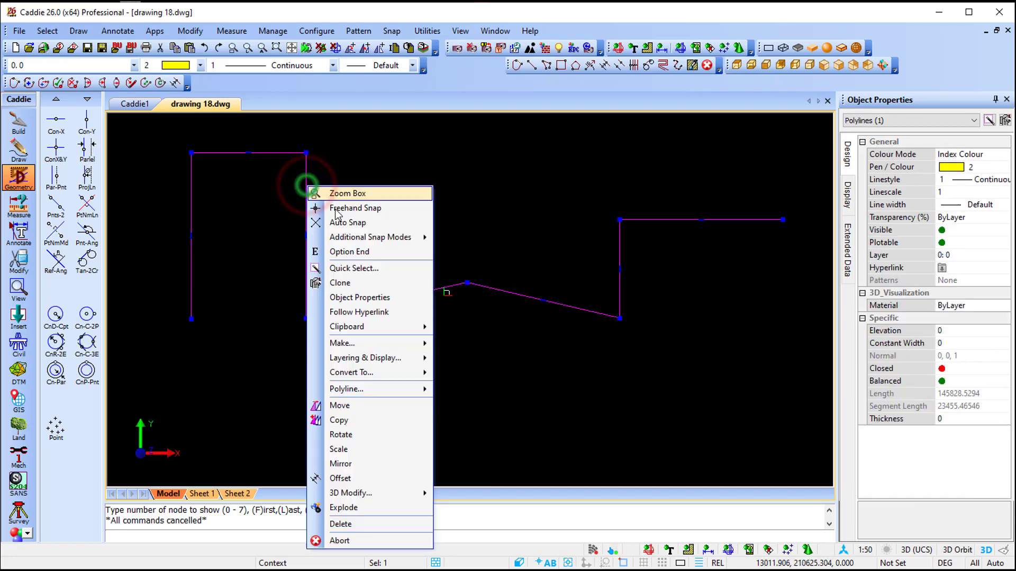
{"action": "mouse_move", "coordinate": [401, 390]}
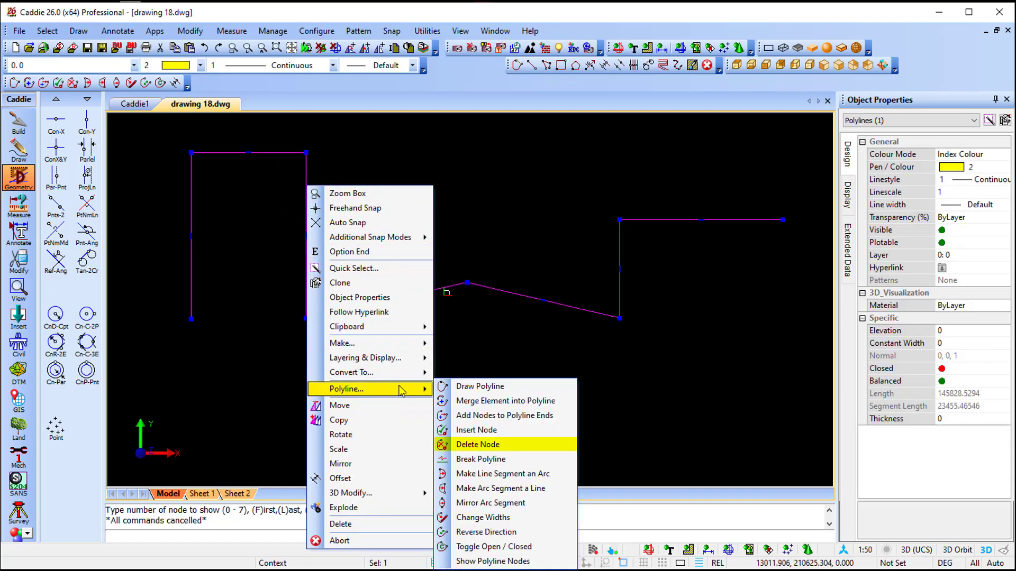
{"action": "left_click", "coordinate": [511, 445]}
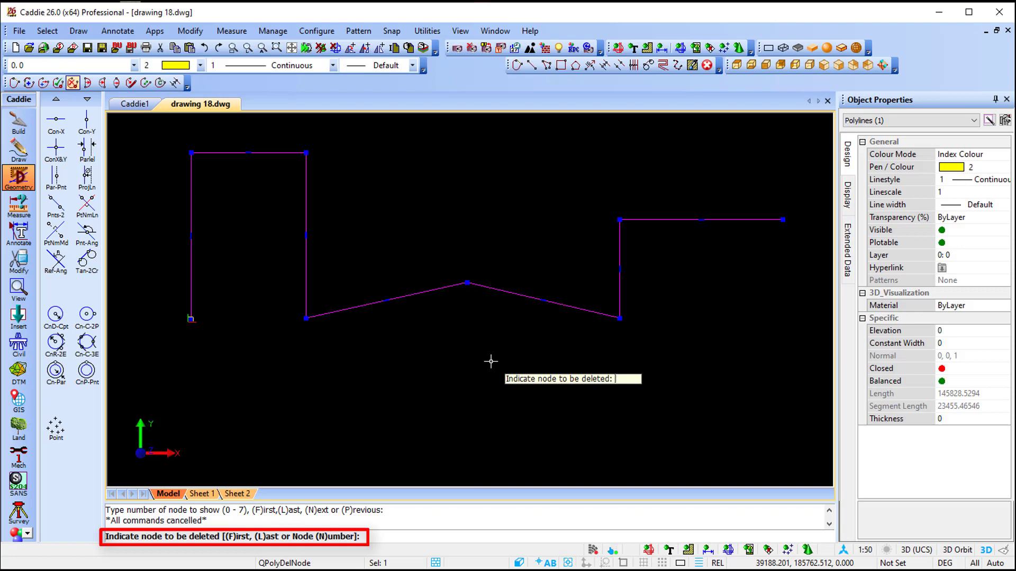
{"action": "key", "text": "n"}
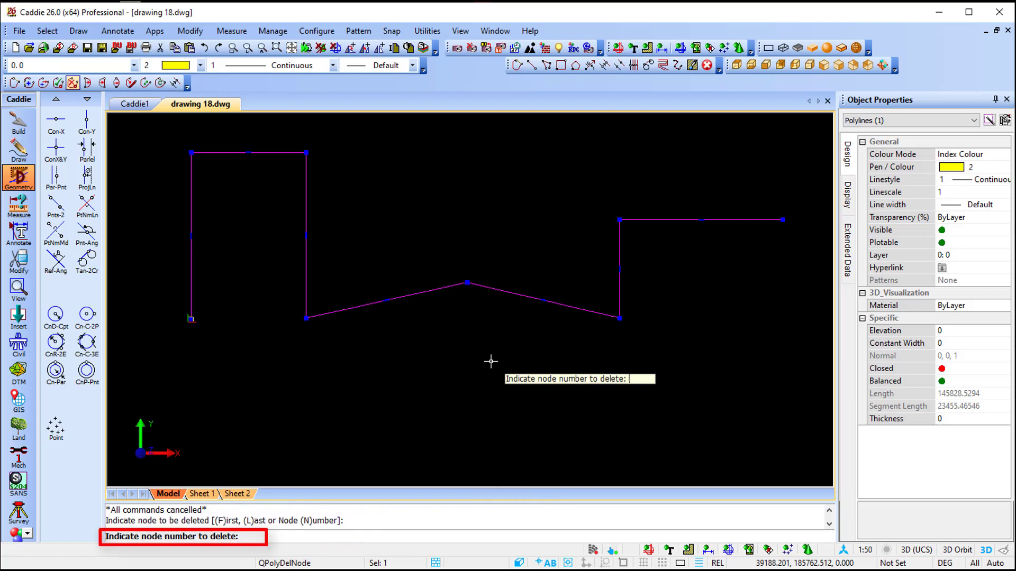
{"action": "type", "text": "4"}
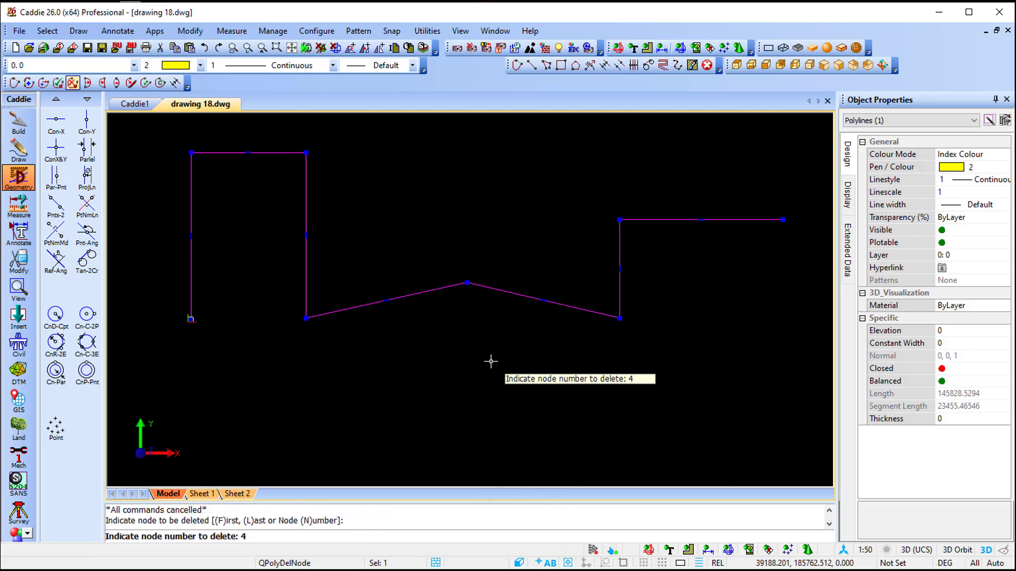
{"action": "key", "text": "Return"}
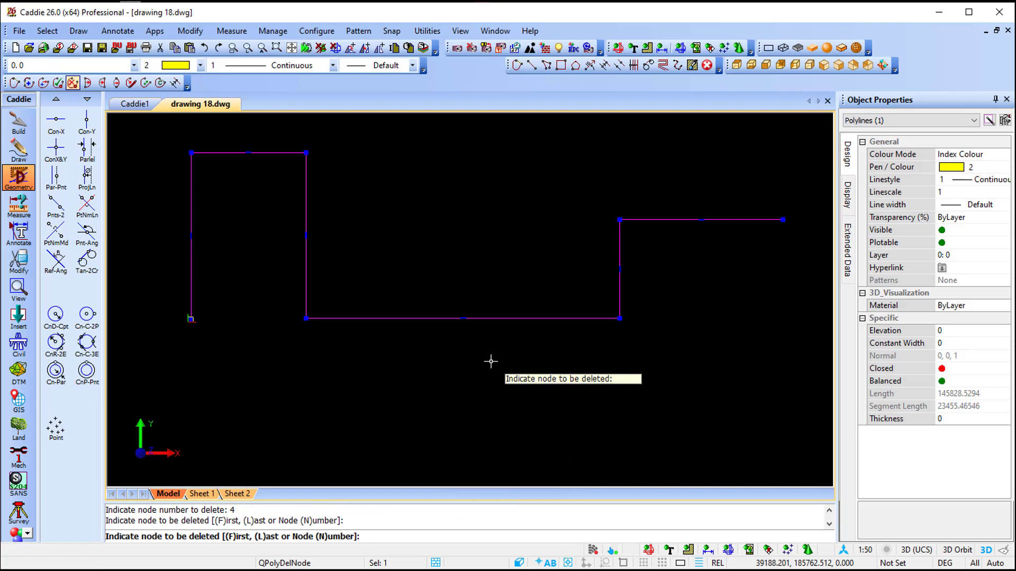
Cancel the node-delete command and recentre the view on the polyline
{"action": "scroll", "coordinate": [428, 335], "scroll_direction": "down", "scroll_amount": 3}
{"action": "middle_click_drag", "start_coordinate": [440, 279], "coordinate": [448, 241]}
{"action": "key", "text": "Escape"}
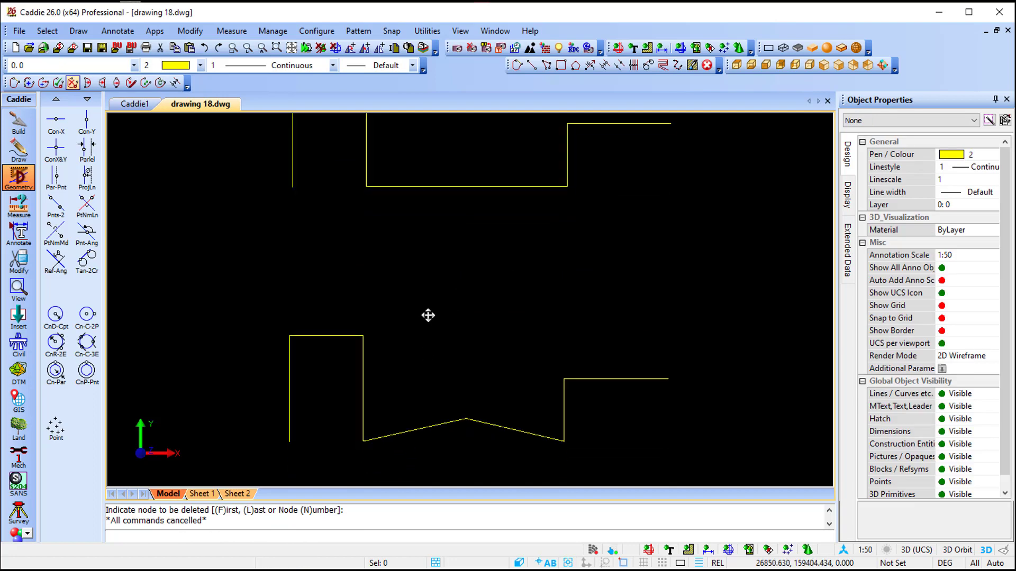
{"action": "scroll", "coordinate": [442, 317], "scroll_direction": "up", "scroll_amount": 2}
{"action": "middle_click_drag", "start_coordinate": [442, 317], "coordinate": [432, 293]}
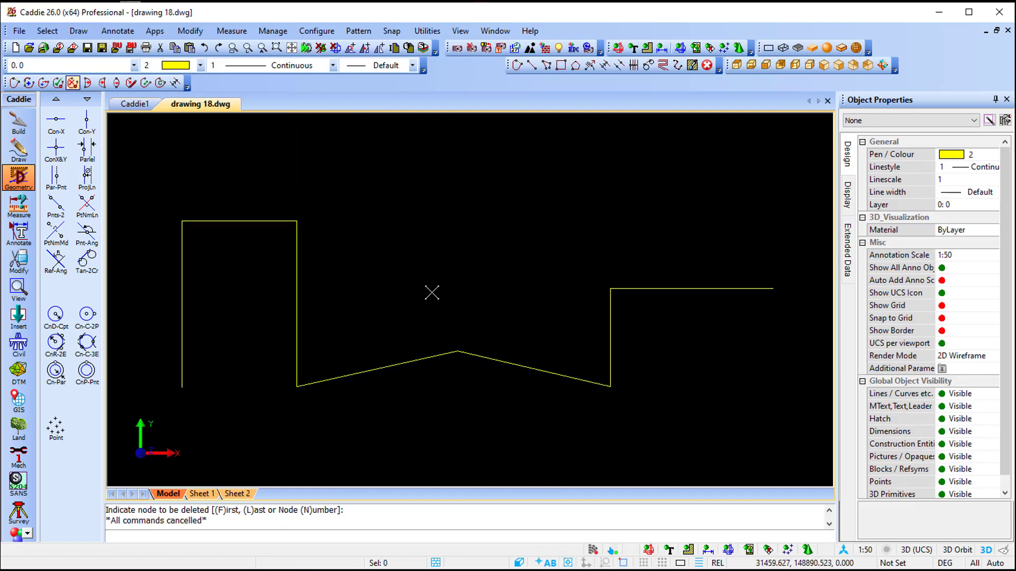
Move the polyline's middle peak vertex onto the lower-left corner, making the bottom straight
{"action": "left_click", "coordinate": [422, 360]}
{"action": "left_click", "coordinate": [459, 350]}
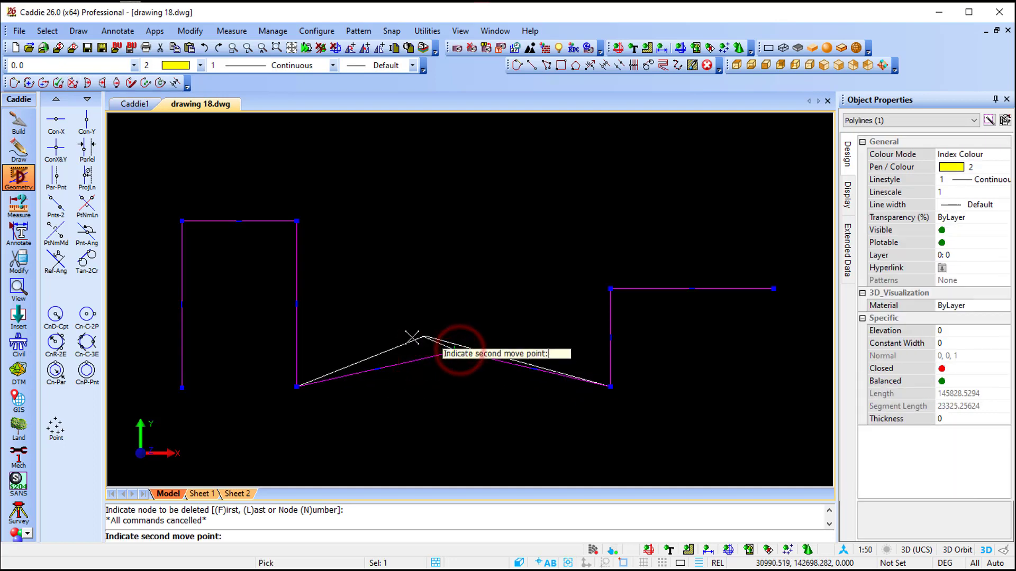
{"action": "left_click", "coordinate": [299, 386]}
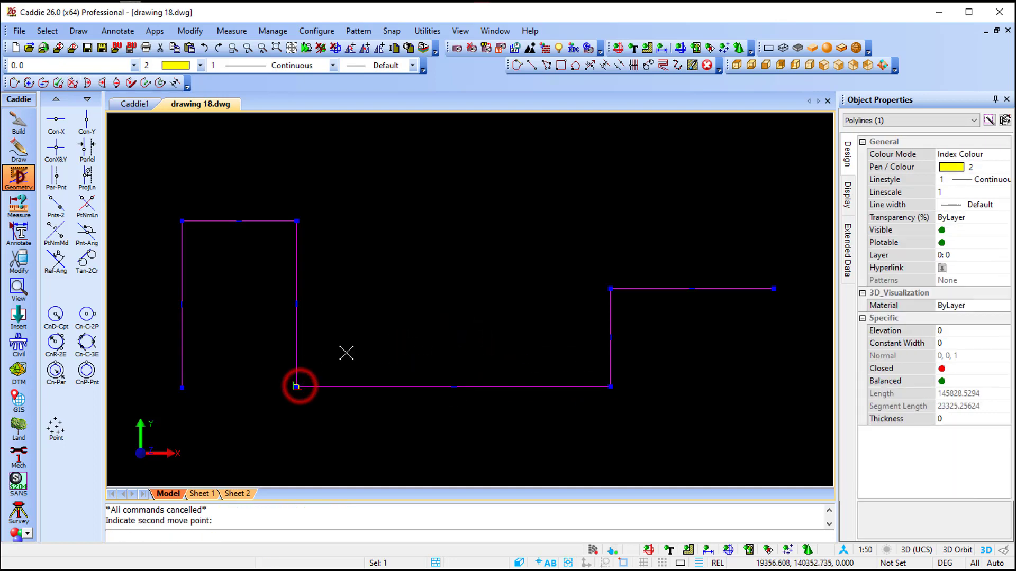
{"action": "key", "text": "Escape"}
{"action": "left_click", "coordinate": [296, 265]}
{"action": "right_click", "coordinate": [298, 266]}
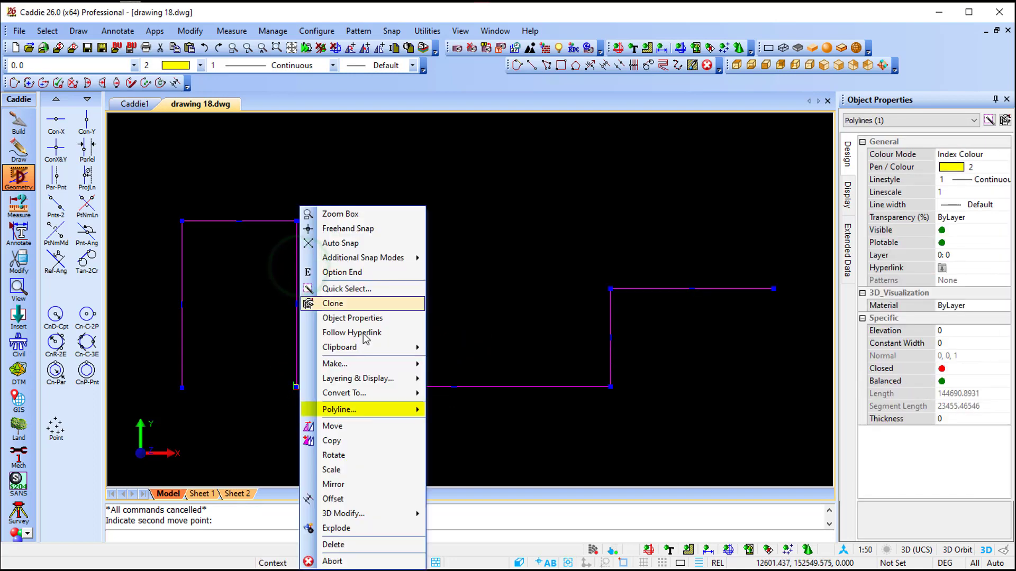
{"action": "mouse_move", "coordinate": [394, 416]}
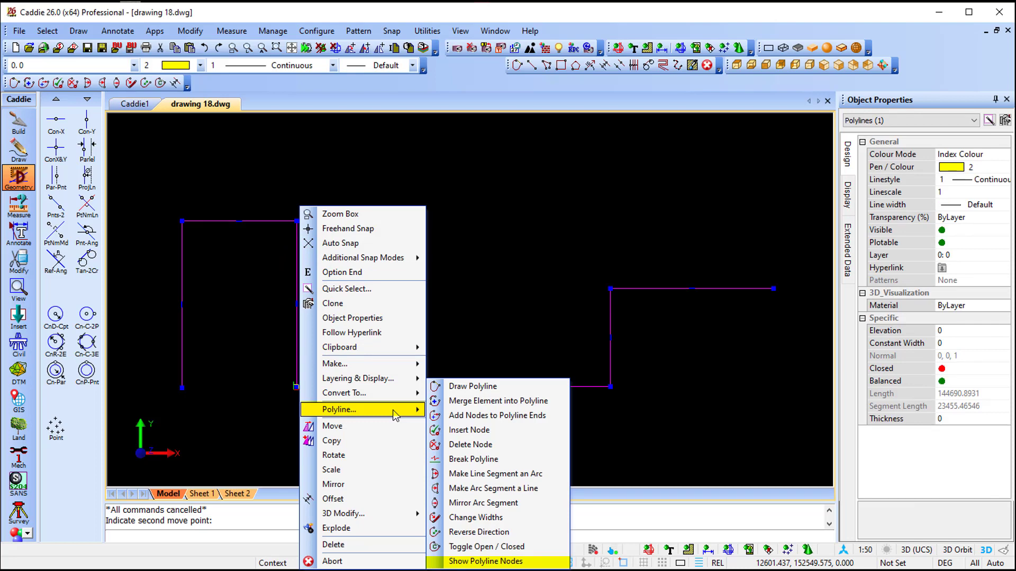
{"action": "left_click", "coordinate": [506, 562]}
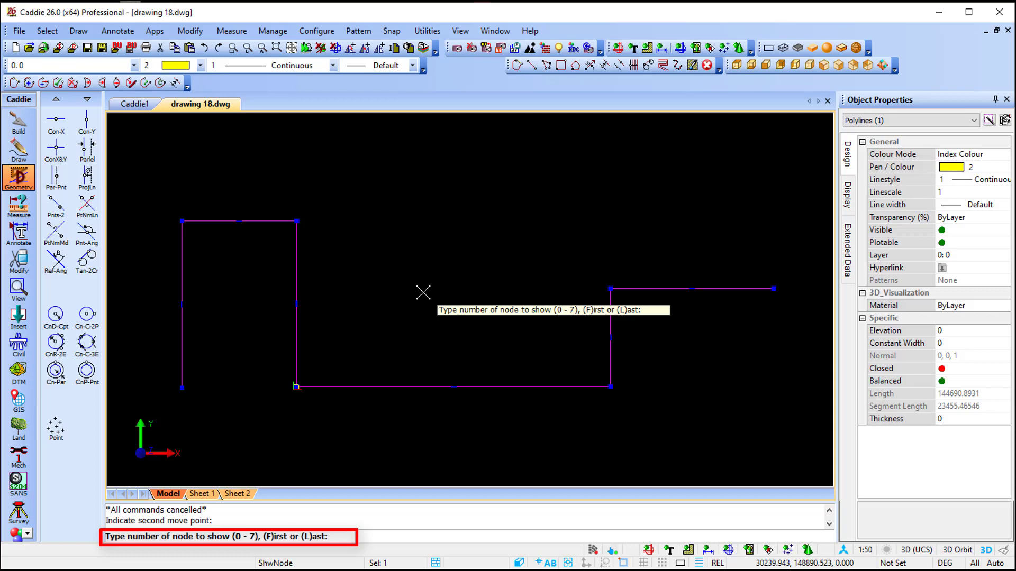
{"action": "key", "text": "f"}
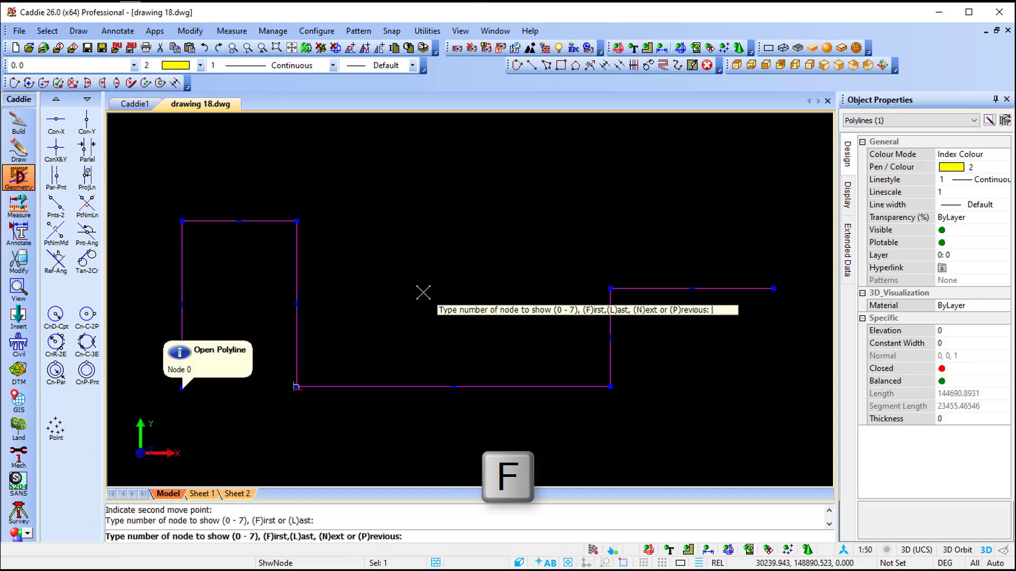
{"action": "key", "text": "n"}
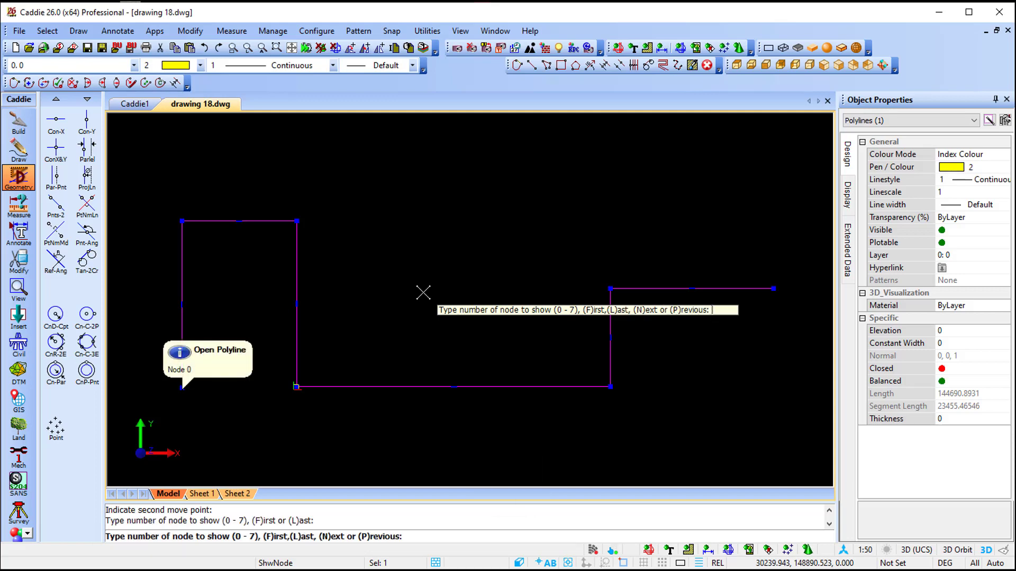
{"action": "key", "text": "n"}
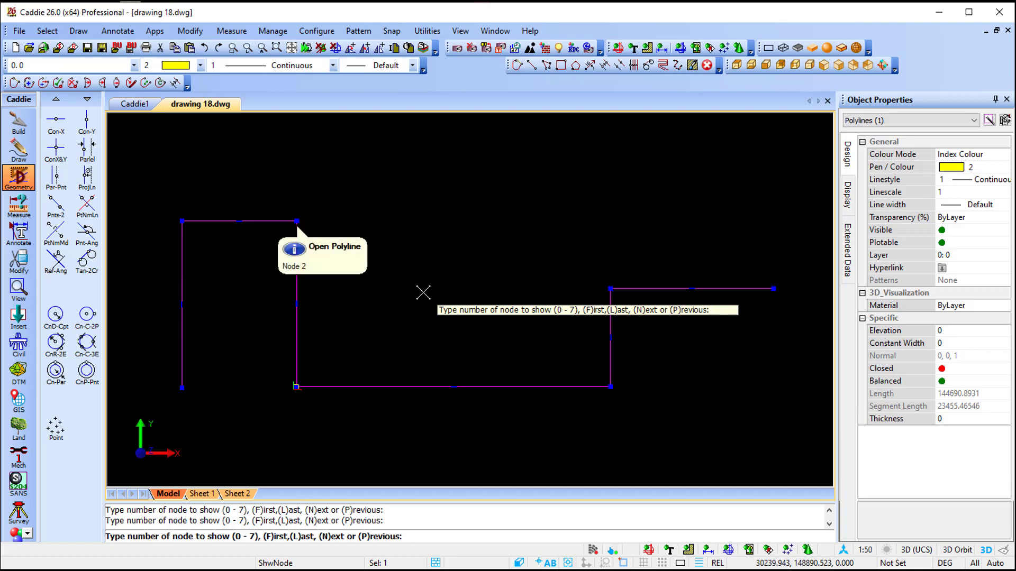
{"action": "key", "text": "n"}
{"action": "key", "text": "n"}
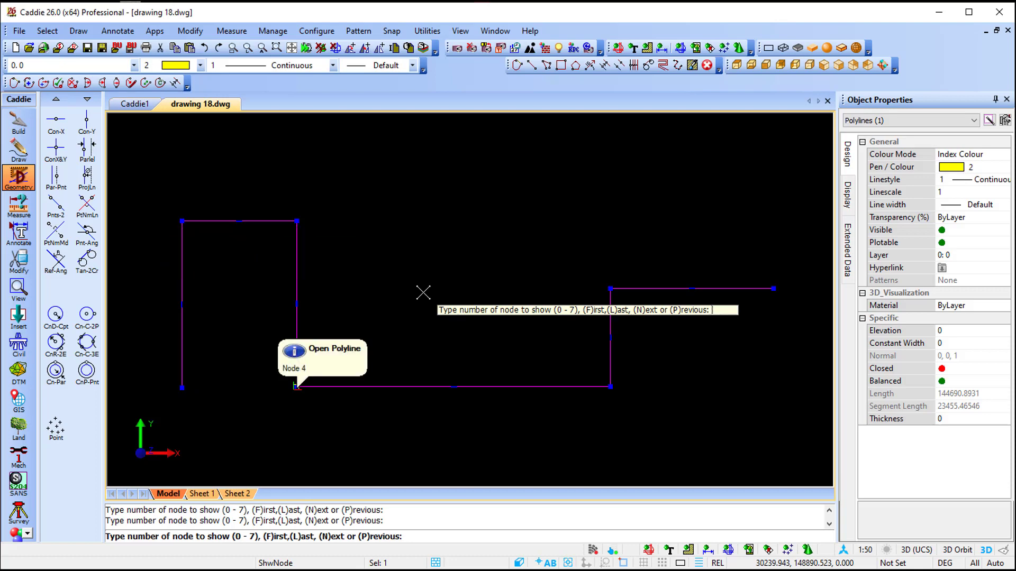
{"action": "key", "text": "n"}
{"action": "key", "text": "n"}
{"action": "key", "text": "n"}
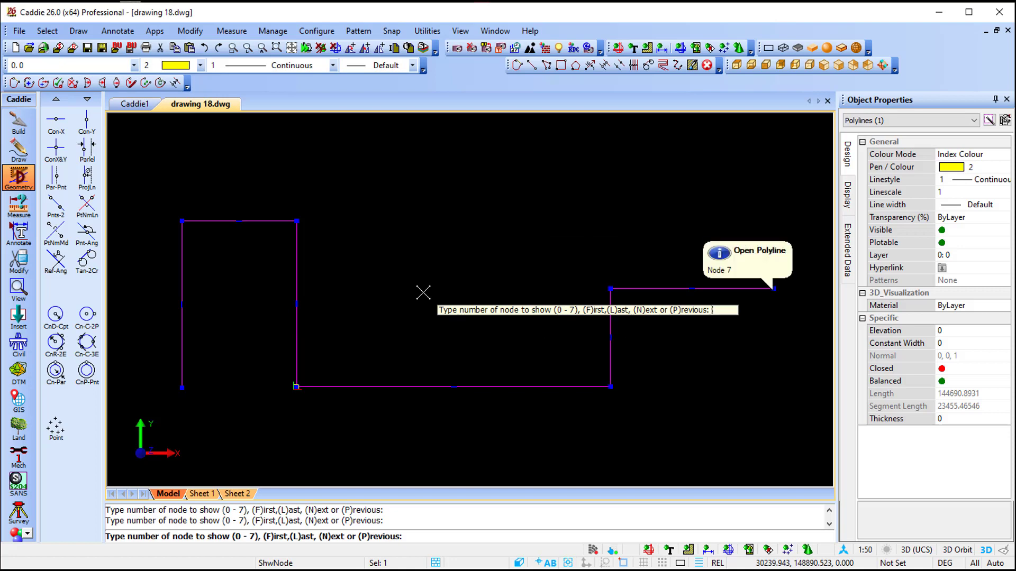
{"action": "key", "text": "Escape"}
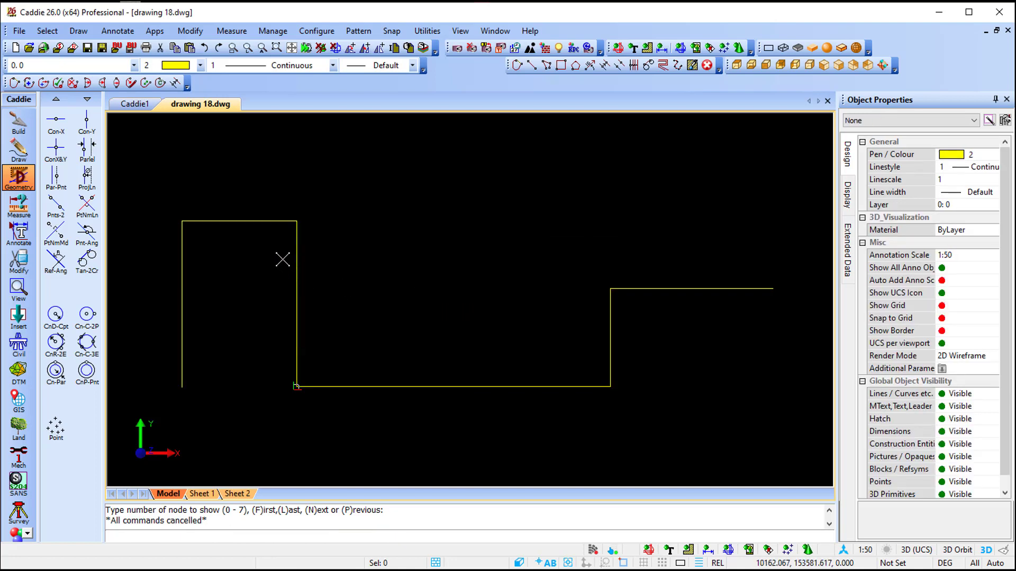
Delete node number 4 from the yellow polyline, then end the command
{"action": "right_click", "coordinate": [298, 249]}
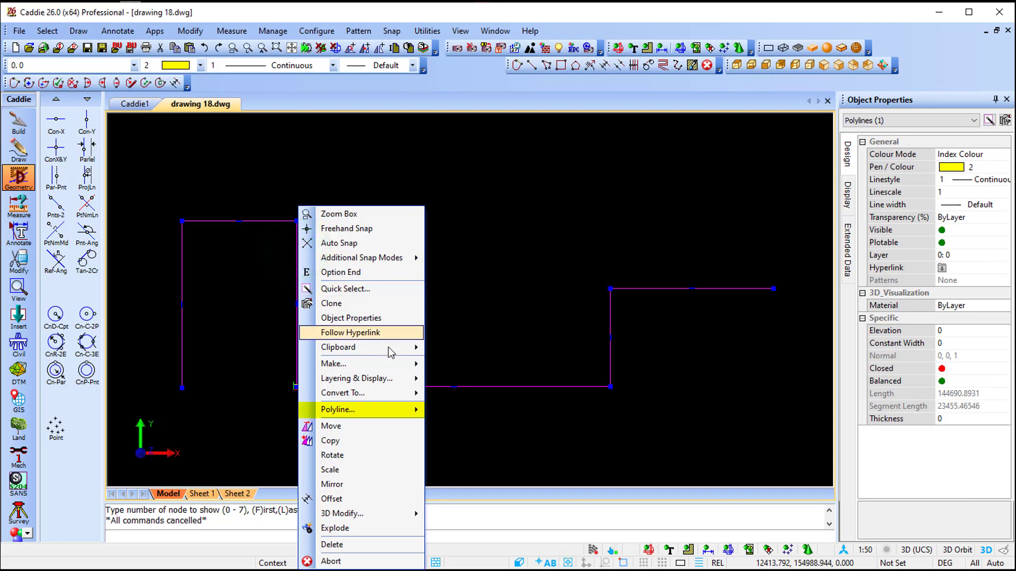
{"action": "mouse_move", "coordinate": [399, 412]}
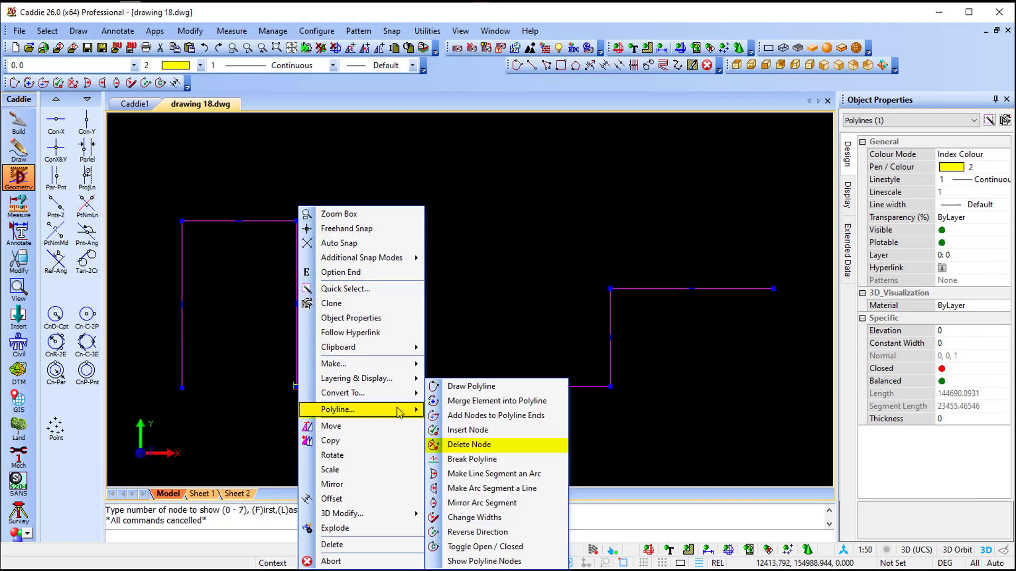
{"action": "left_click", "coordinate": [489, 445]}
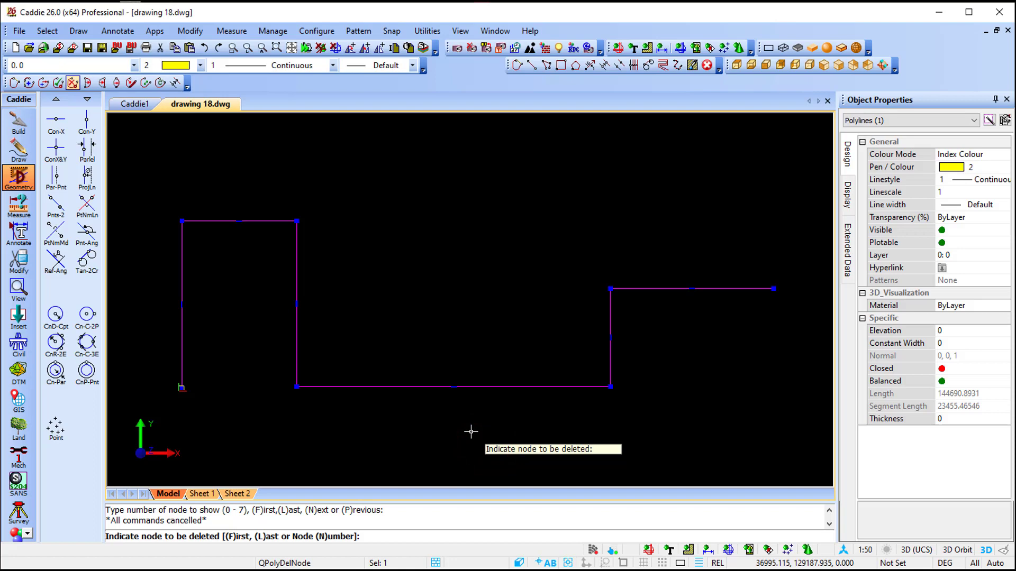
{"action": "key", "text": "n"}
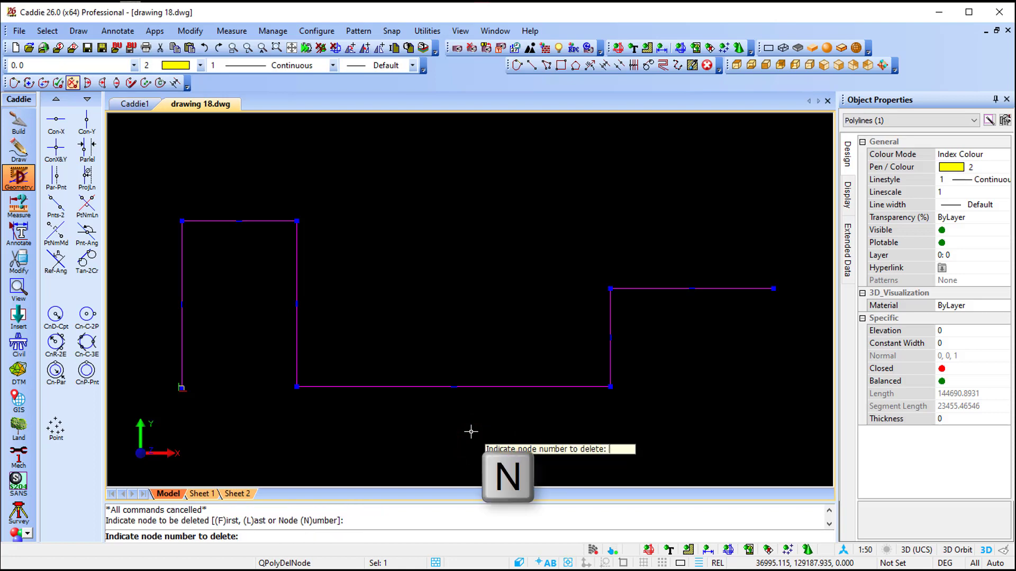
{"action": "type", "text": "4"}
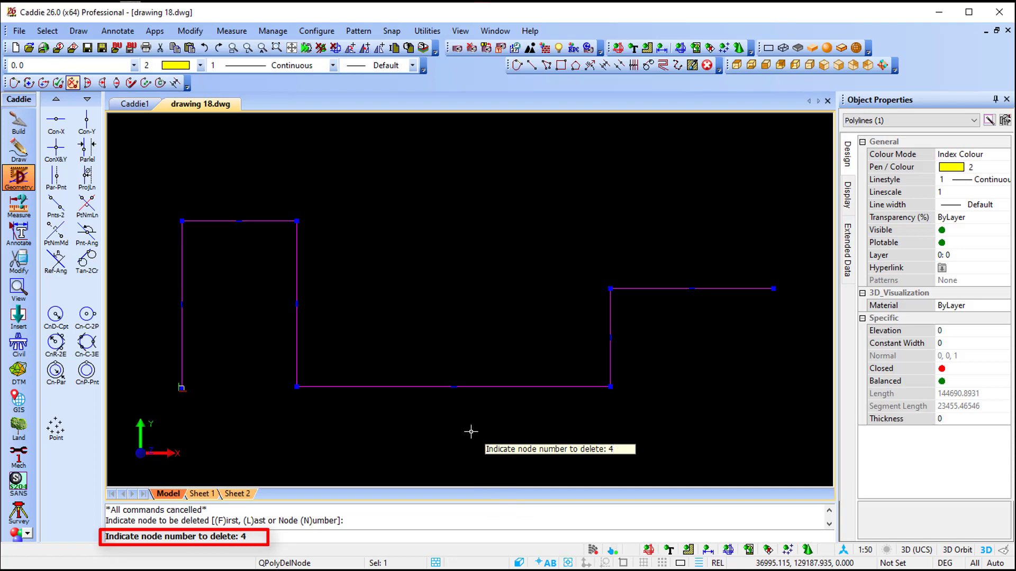
{"action": "key", "text": "Return"}
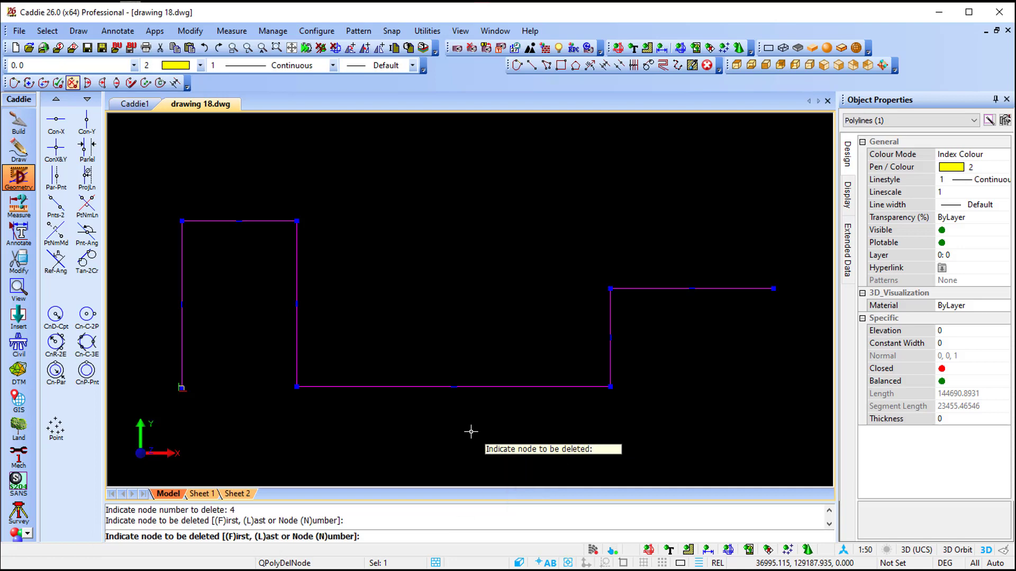
{"action": "key", "text": "Escape"}
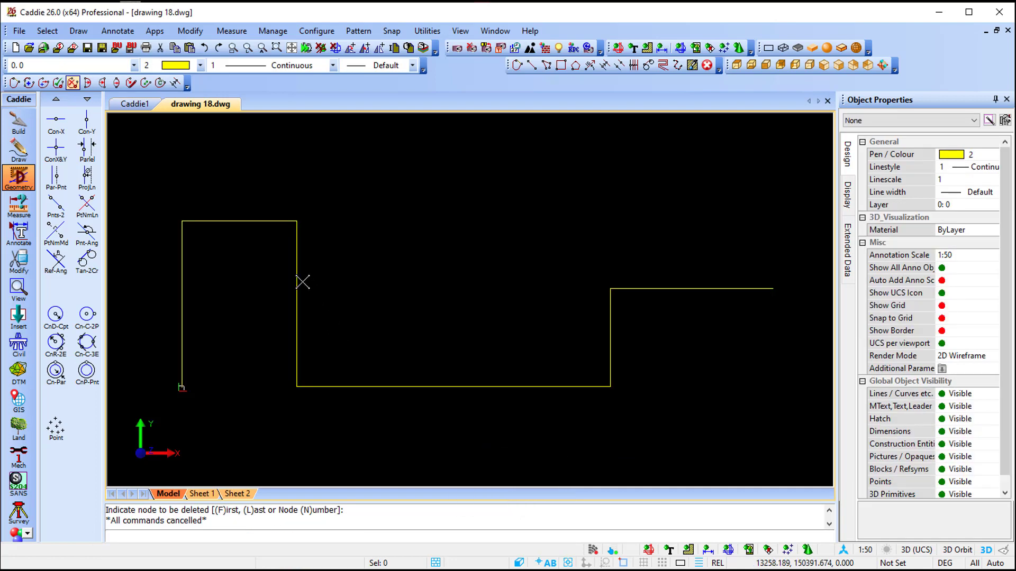
{"action": "left_click", "coordinate": [302, 282]}
{"action": "right_click", "coordinate": [302, 281]}
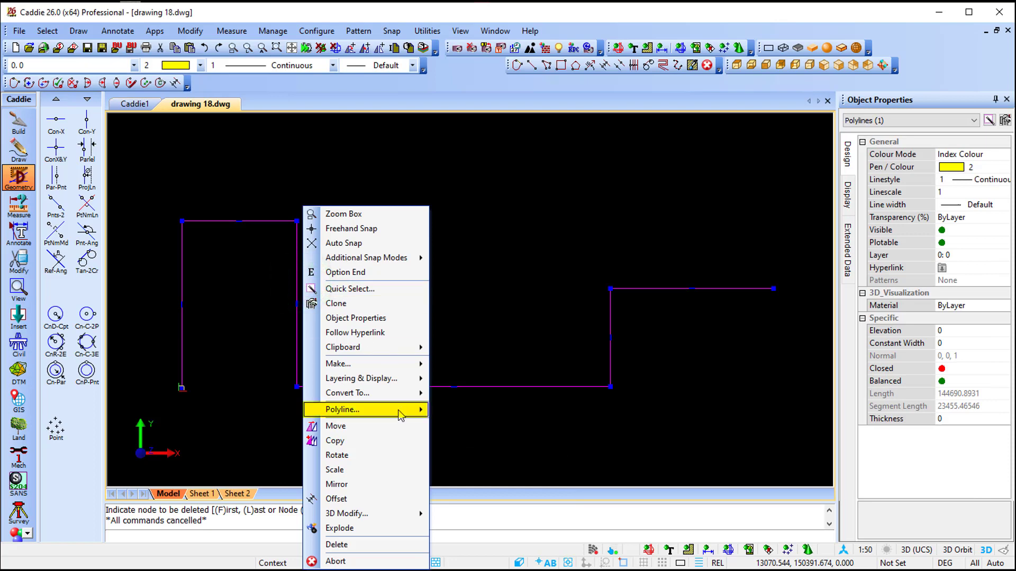
{"action": "mouse_move", "coordinate": [403, 411]}
{"action": "left_click", "coordinate": [529, 561]}
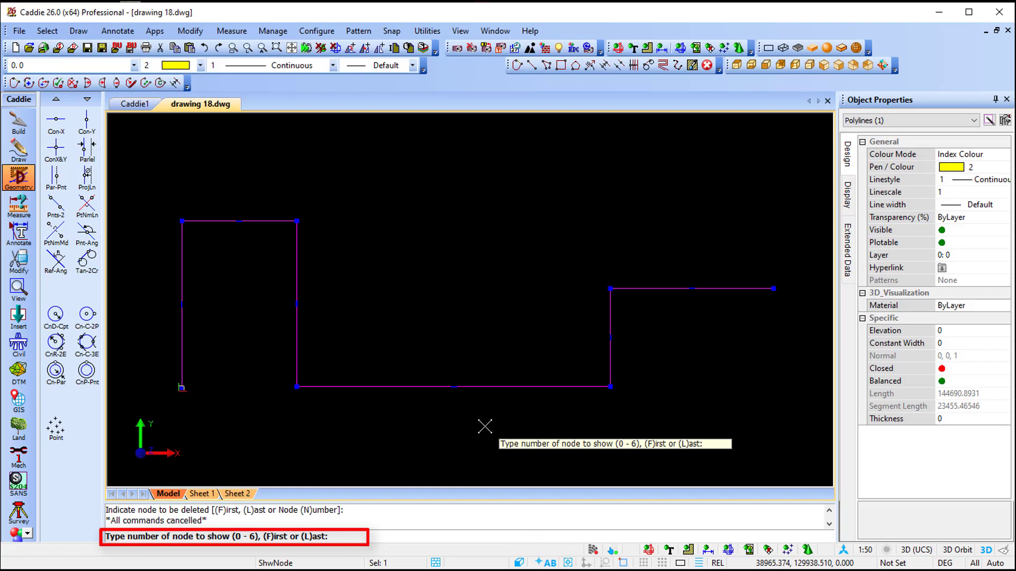
{"action": "key", "text": "Return"}
{"action": "key", "text": "Return"}
{"action": "key", "text": "Return"}
{"action": "key", "text": "Return"}
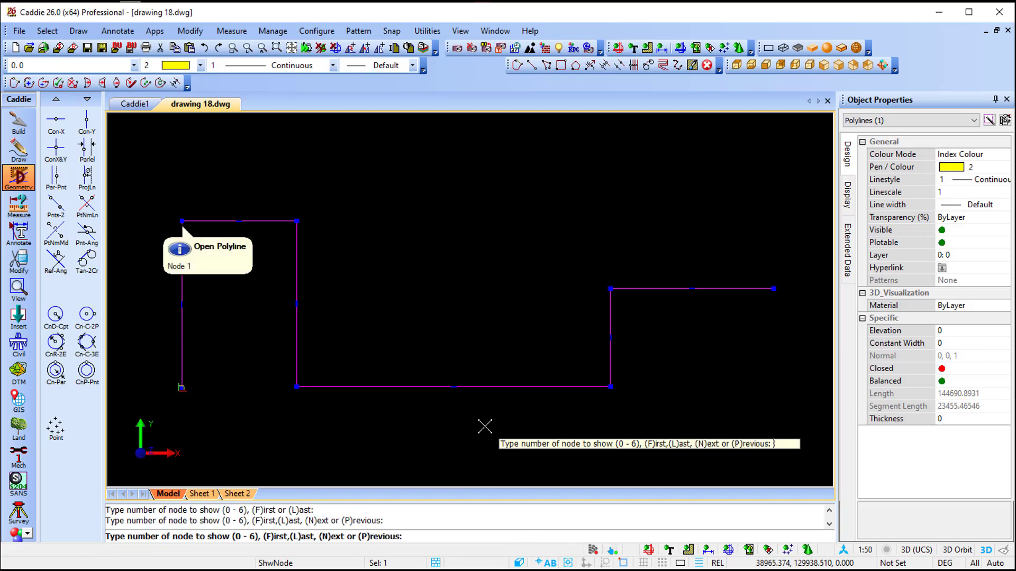
{"action": "key", "text": "Return"}
{"action": "key", "text": "Return"}
{"action": "key", "text": "Return"}
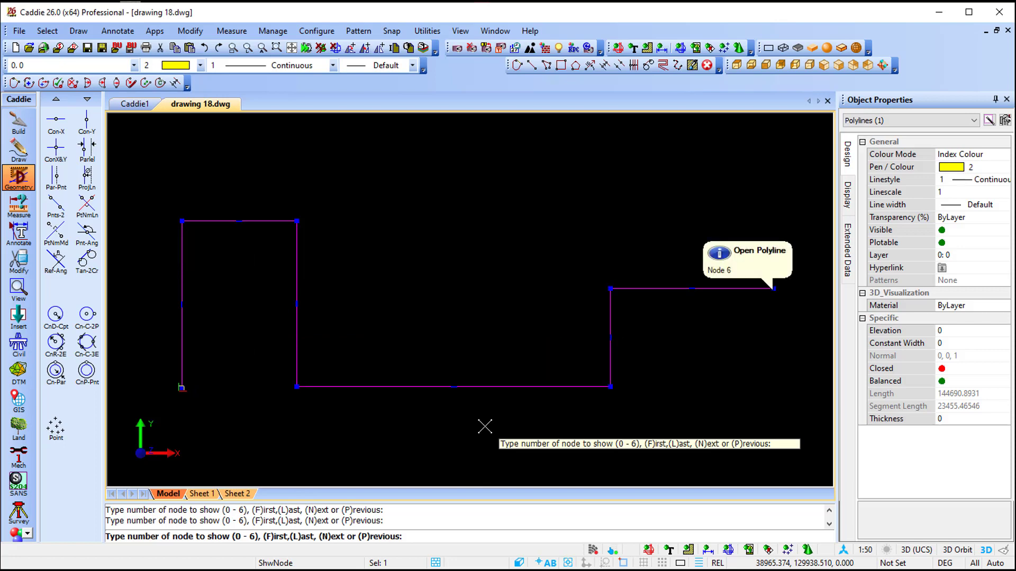
{"action": "key", "text": "Escape"}
{"action": "scroll", "coordinate": [395, 323], "scroll_direction": "down", "scroll_amount": 1}
{"action": "mouse_move", "coordinate": [395, 318]}
{"action": "middle_mouse_down"}
{"action": "mouse_move", "coordinate": [399, 385]}
{"action": "mouse_move", "coordinate": [356, 192]}
{"action": "middle_mouse_up"}
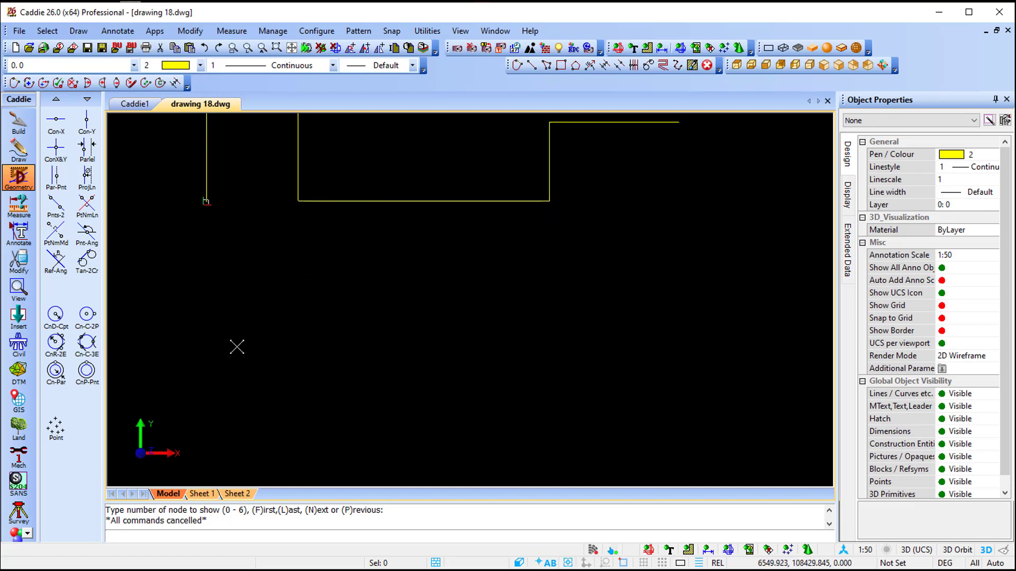
Draw a yellow open P-Line zigzag with two peaks below the stepped shape
{"action": "left_click", "coordinate": [18, 148]}
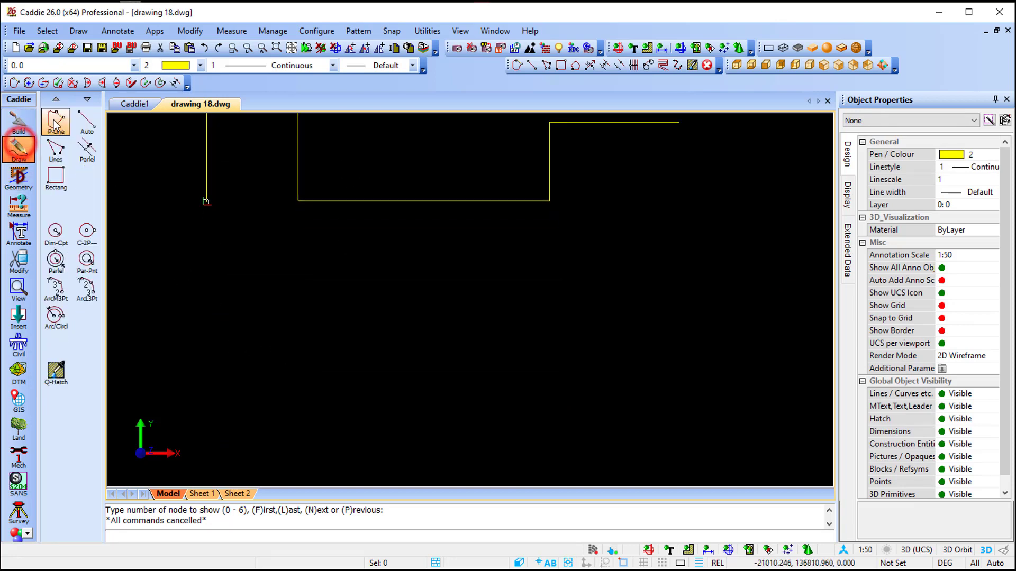
{"action": "left_click", "coordinate": [56, 125]}
{"action": "left_click", "coordinate": [308, 414]}
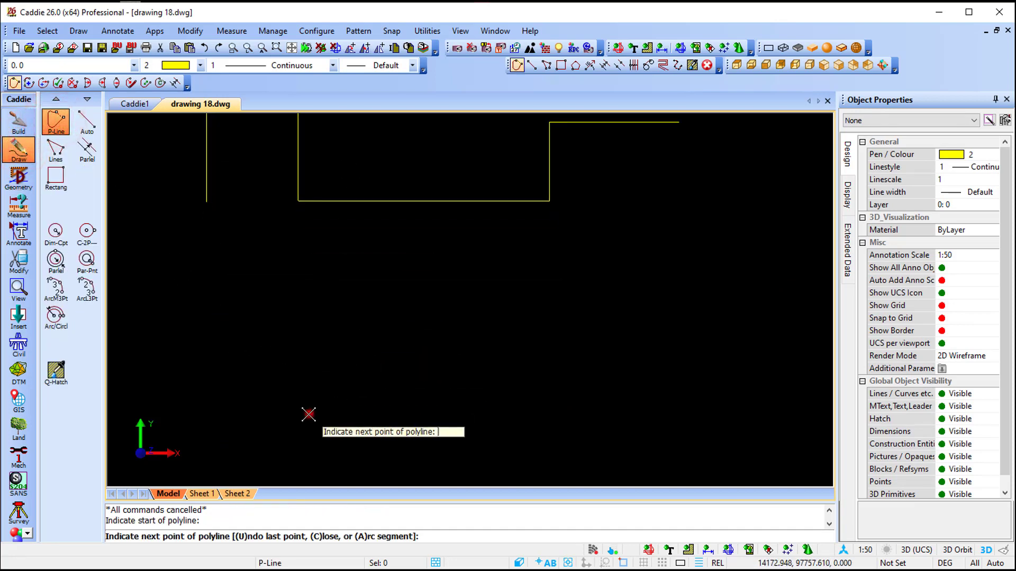
{"action": "left_click", "coordinate": [419, 319]}
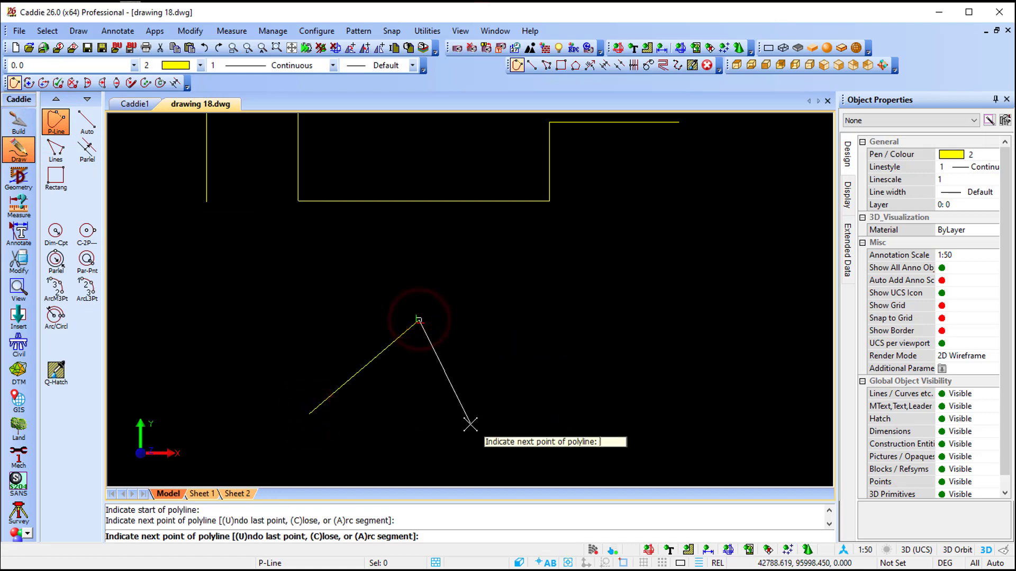
{"action": "left_click", "coordinate": [470, 423]}
{"action": "left_click", "coordinate": [562, 317]}
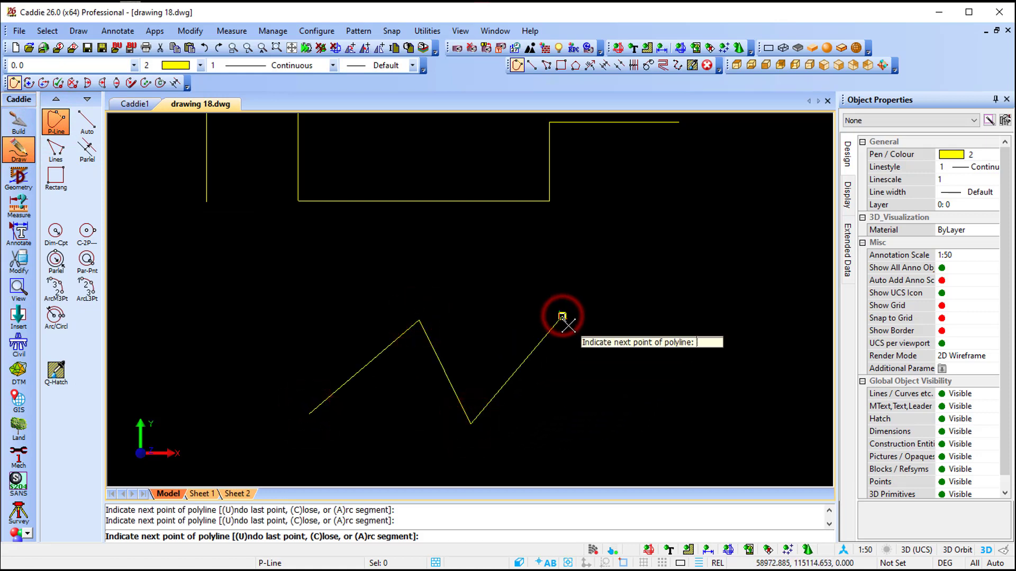
{"action": "left_click", "coordinate": [642, 415]}
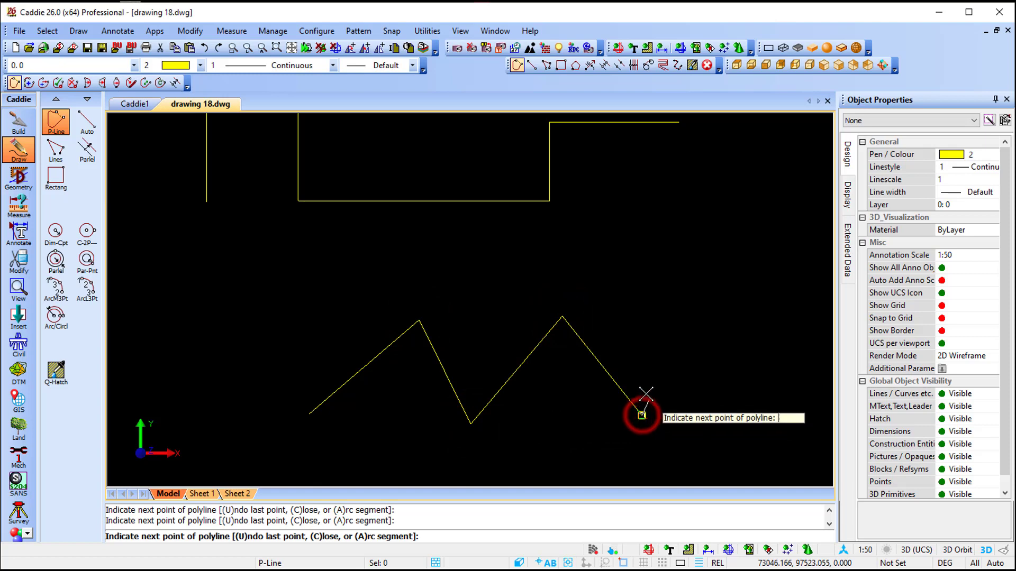
{"action": "left_click", "coordinate": [575, 317]}
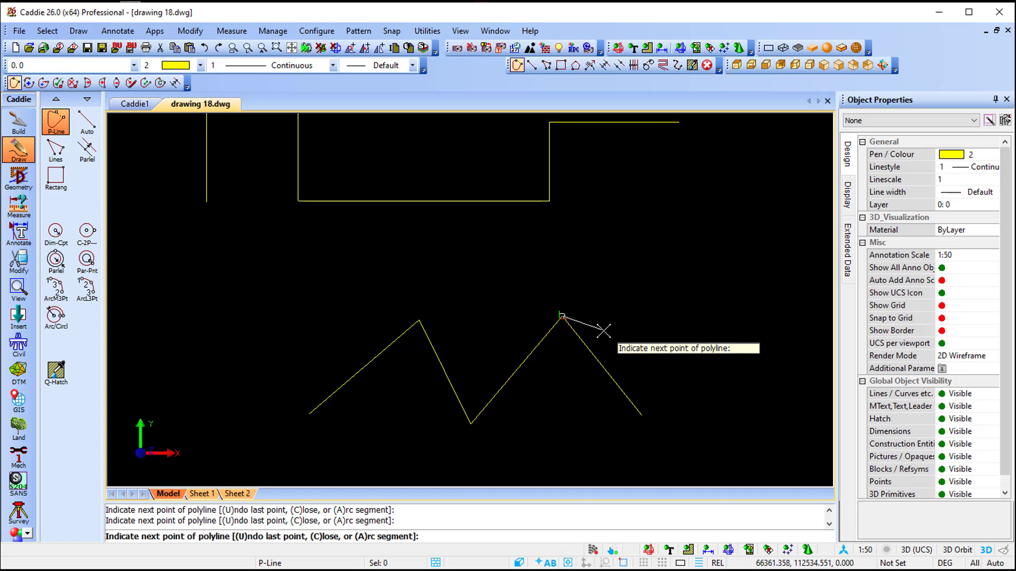
{"action": "key", "text": "Escape"}
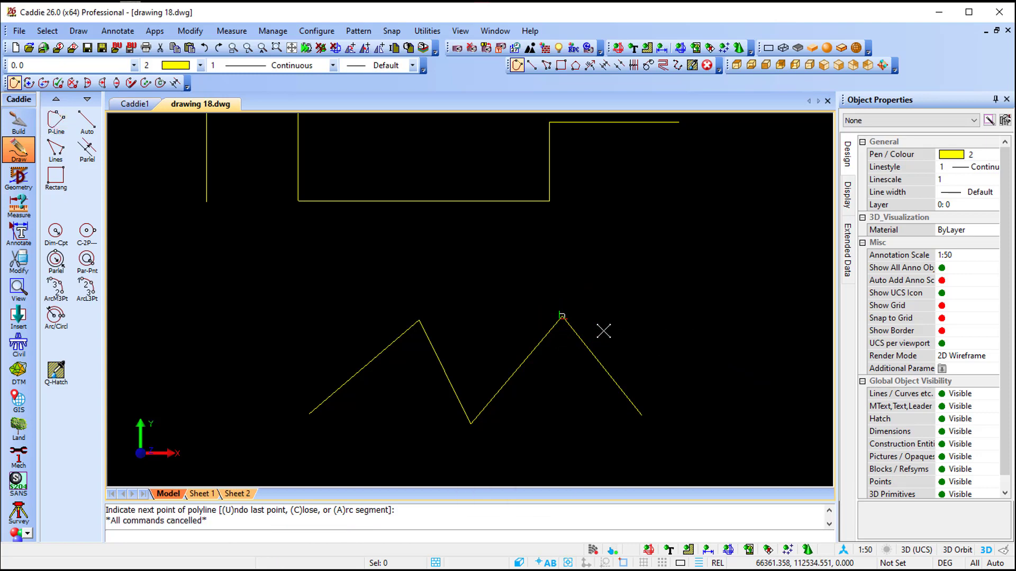
{"action": "middle_click_drag", "start_coordinate": [461, 391], "coordinate": [424, 354]}
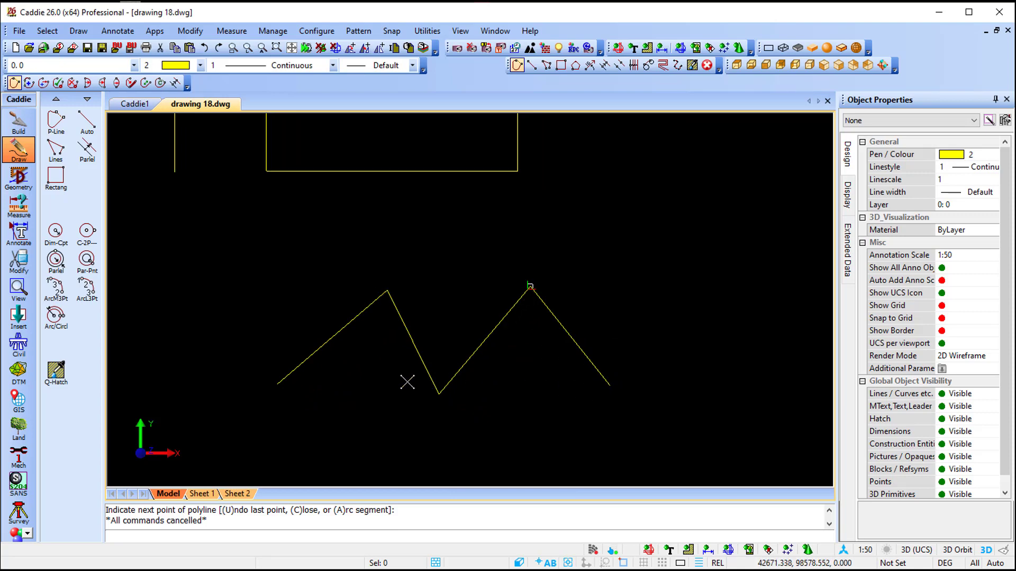
Show the zigzag's node numbers from the first node through Node 5, then cancel
{"action": "left_click", "coordinate": [332, 336]}
{"action": "right_click", "coordinate": [331, 336]}
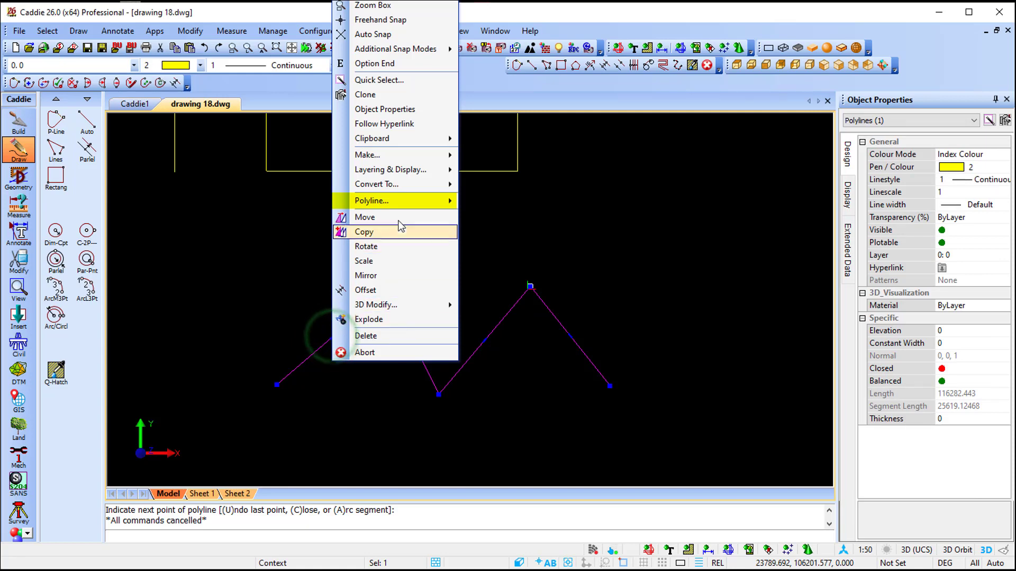
{"action": "mouse_move", "coordinate": [408, 201]}
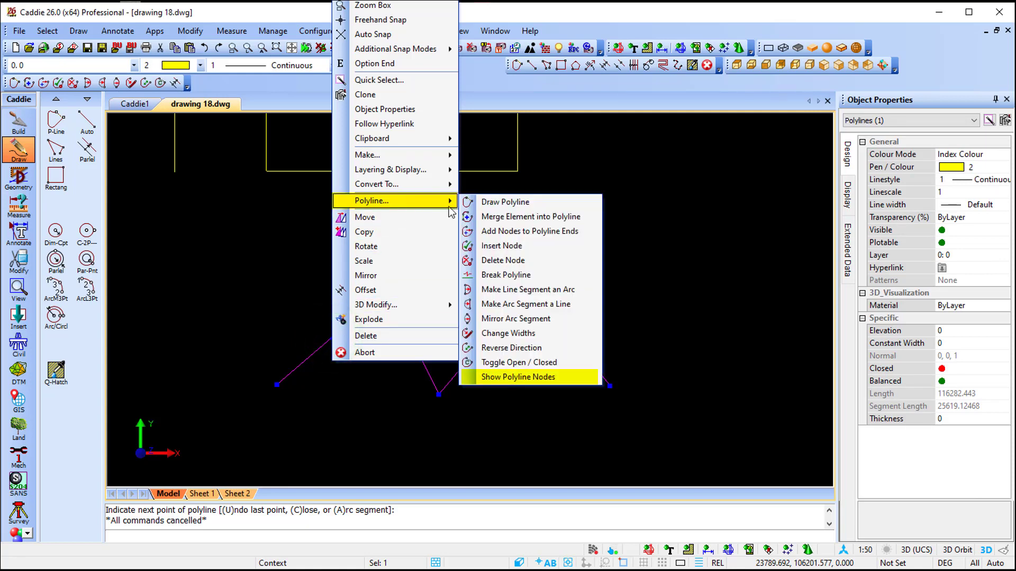
{"action": "left_click", "coordinate": [565, 378]}
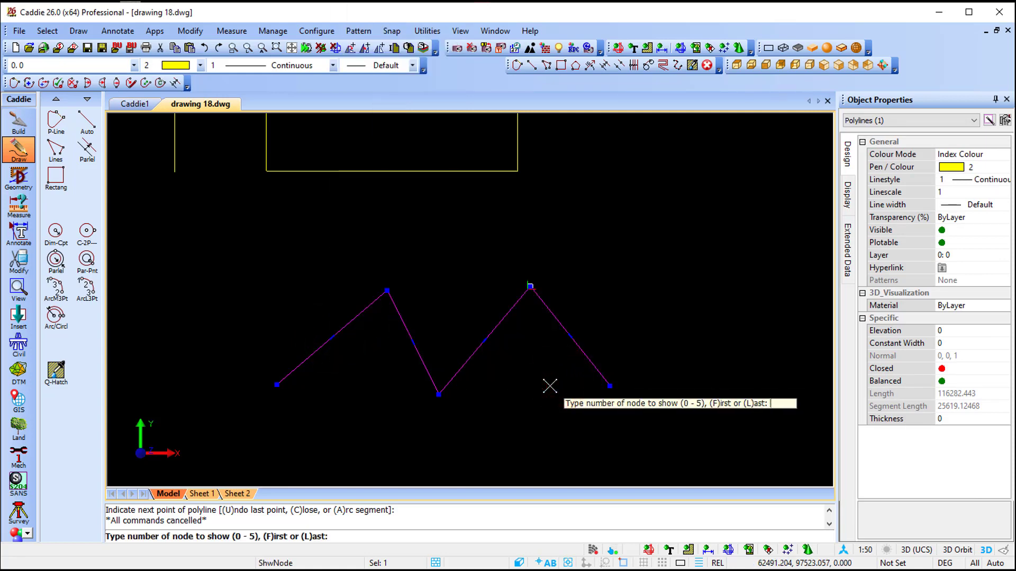
{"action": "key", "text": "f"}
{"action": "key", "text": "n"}
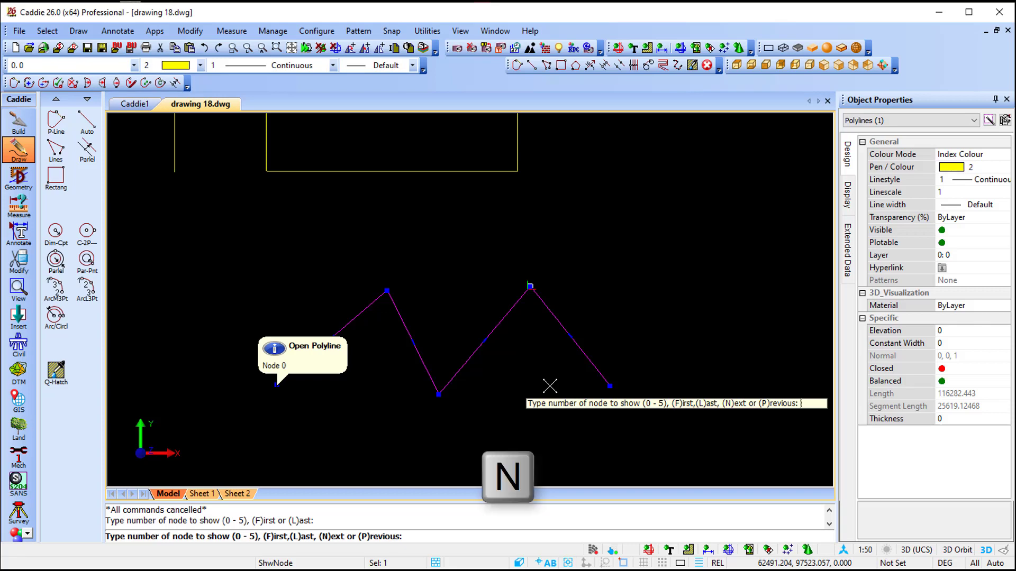
{"action": "key", "text": "n"}
{"action": "key", "text": "n"}
{"action": "key", "text": "n"}
{"action": "key", "text": "n"}
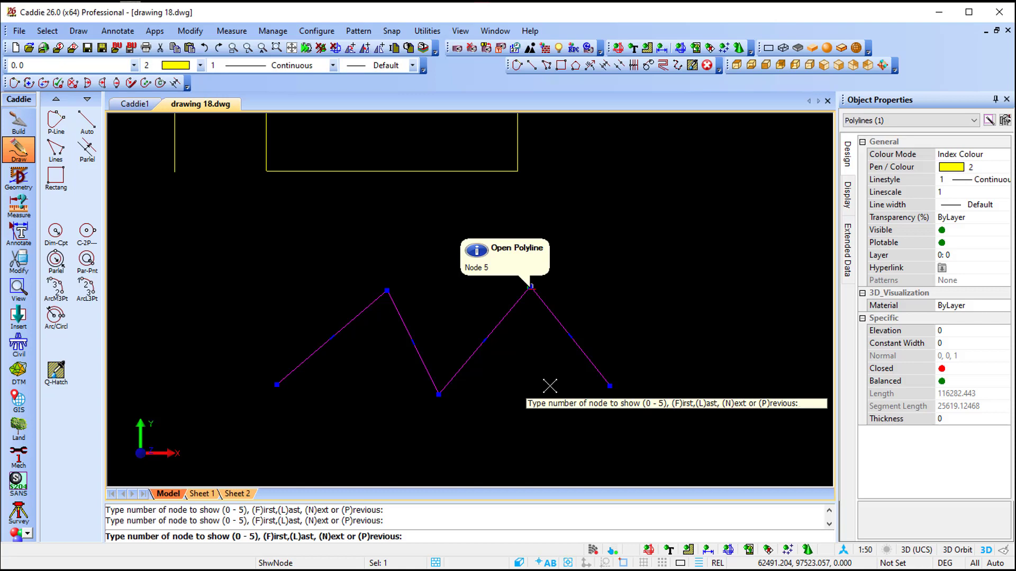
{"action": "key", "text": "Escape"}
{"action": "left_click", "coordinate": [505, 323]}
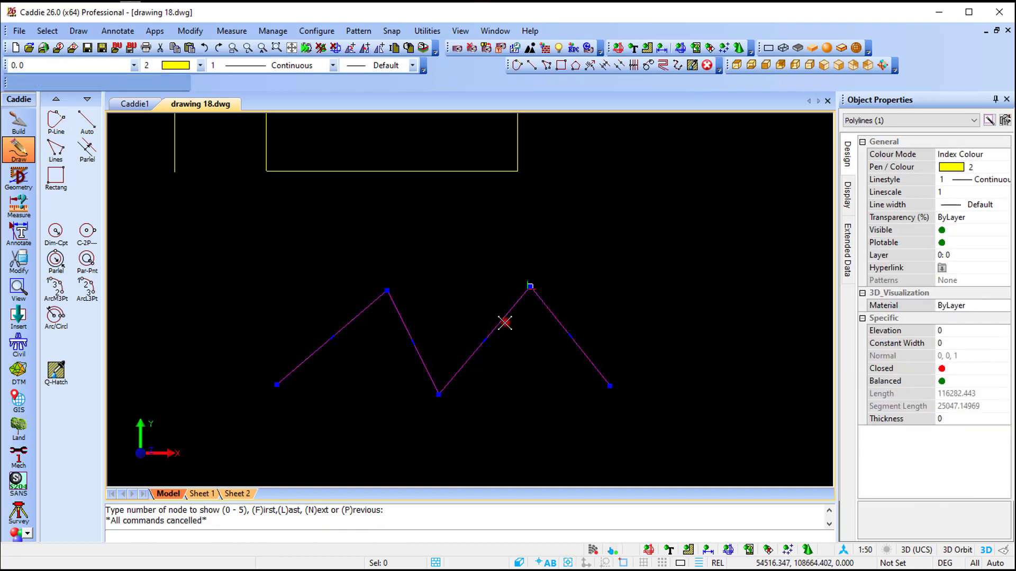
{"action": "right_click", "coordinate": [504, 323]}
{"action": "mouse_move", "coordinate": [592, 205]}
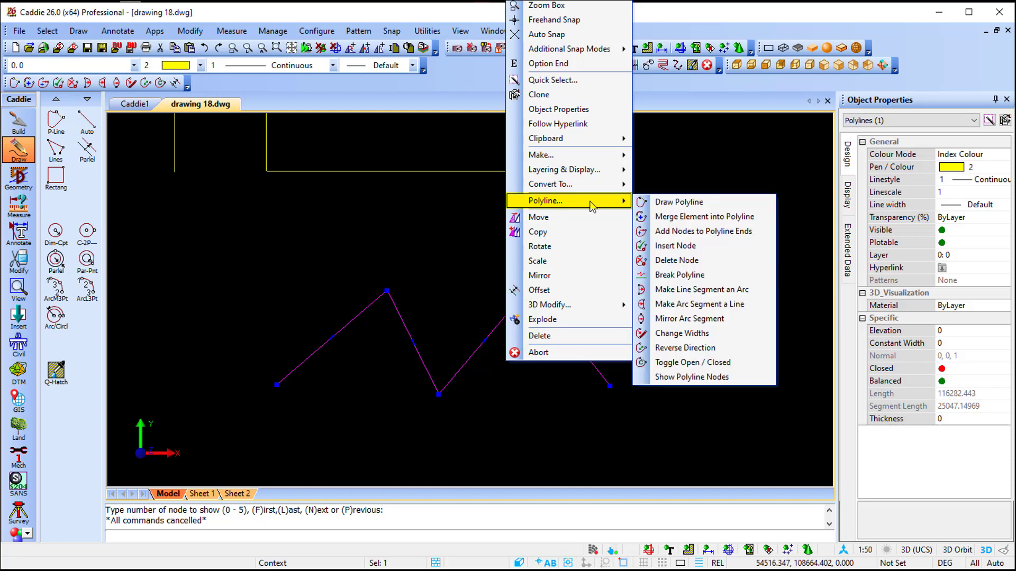
{"action": "left_click", "coordinate": [687, 233]}
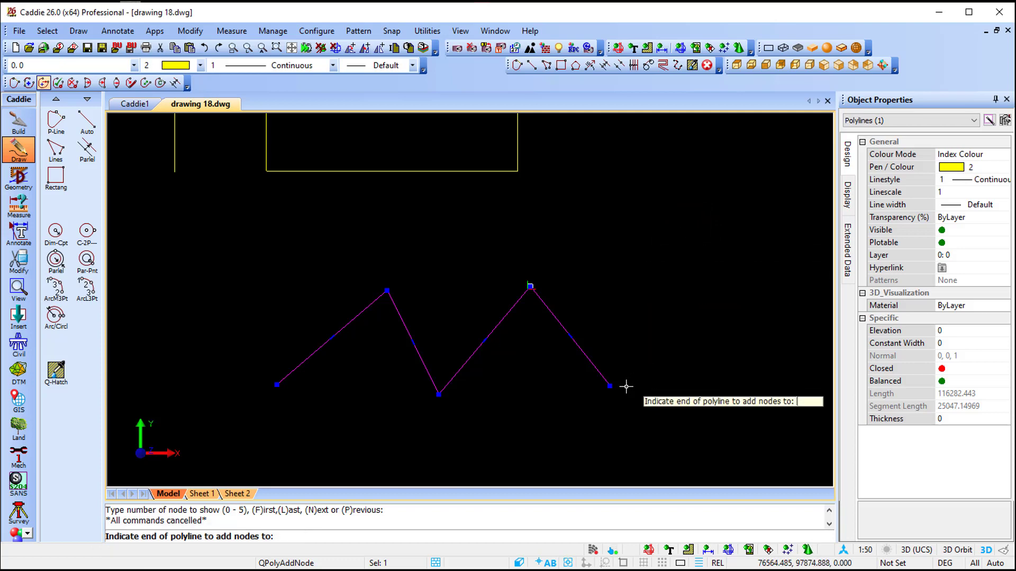
{"action": "left_click", "coordinate": [609, 387]}
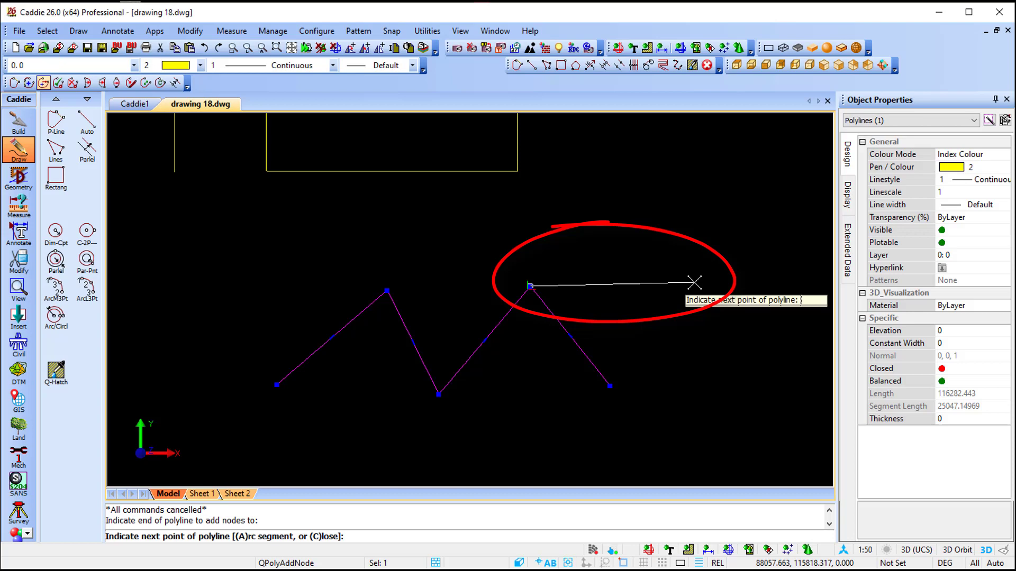
{"action": "key", "text": "Escape"}
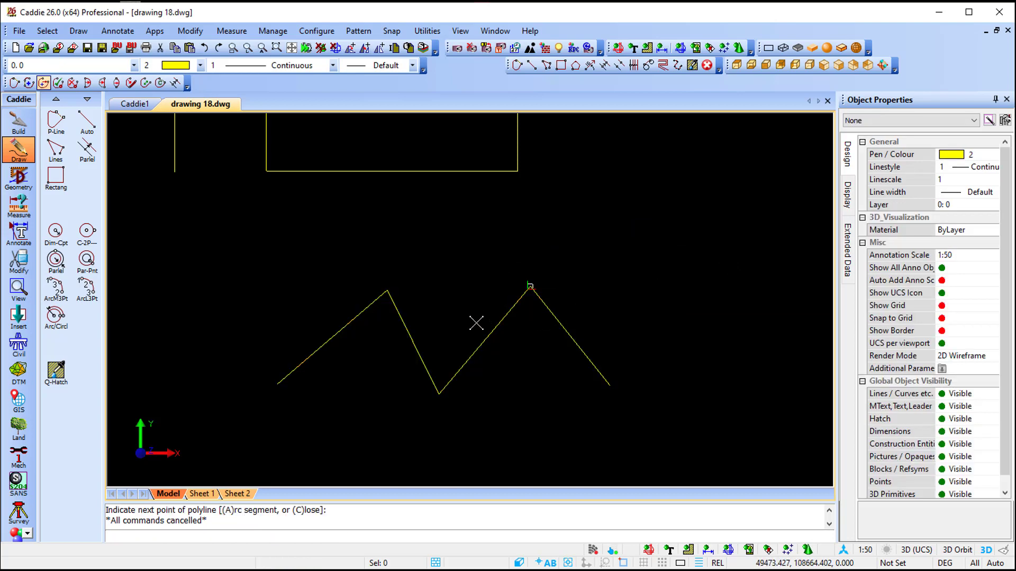
Run Delete Node on the zigzag choosing its last node, then cancel
{"action": "left_click", "coordinate": [490, 332]}
{"action": "right_click", "coordinate": [488, 332]}
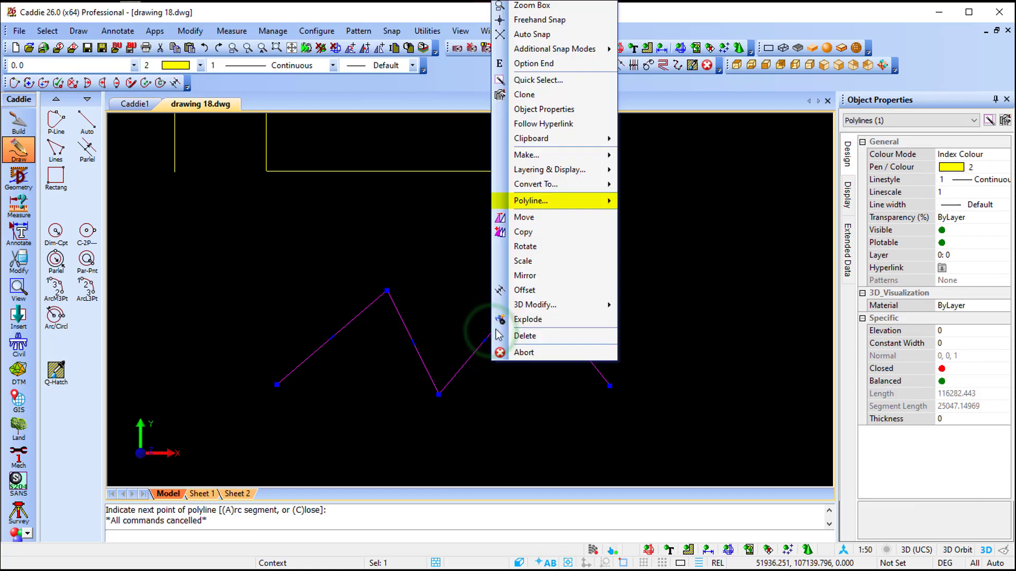
{"action": "mouse_move", "coordinate": [577, 207]}
{"action": "left_click", "coordinate": [708, 260]}
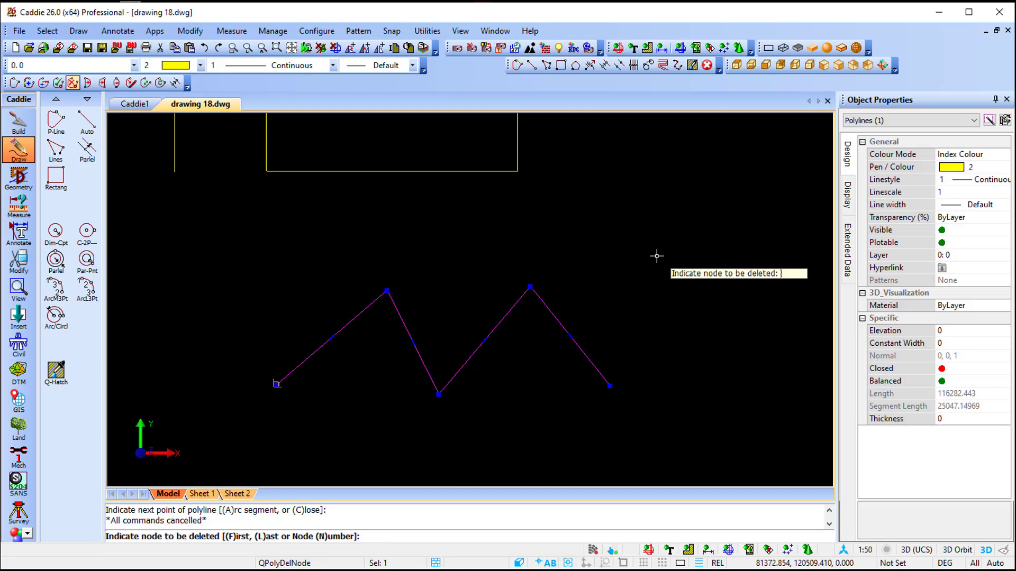
{"action": "key", "text": "l"}
{"action": "key", "text": "Escape"}
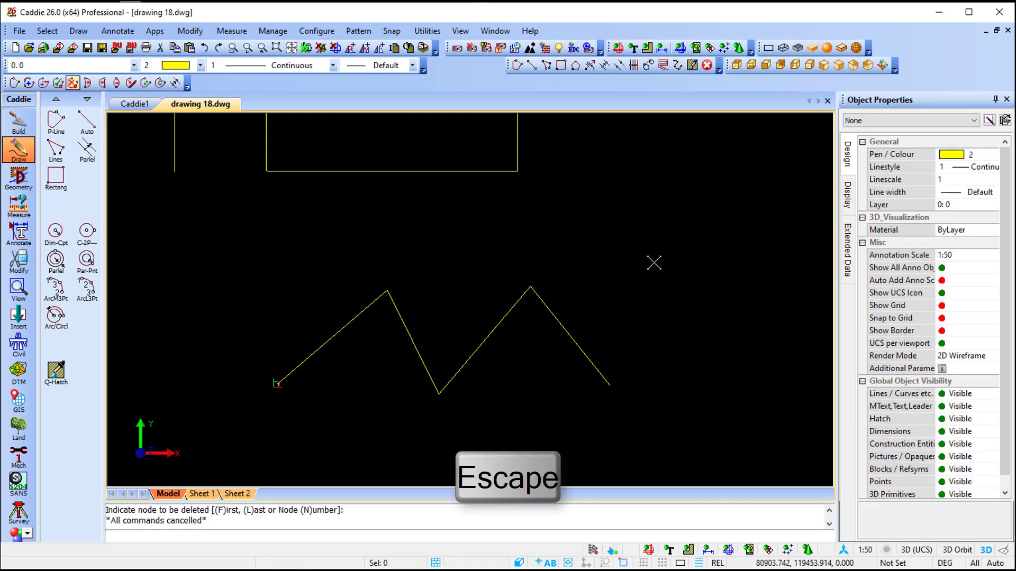
Show the zigzag's nodes from the first, confirming they now run Node 0 to Node 4
{"action": "left_click", "coordinate": [488, 336]}
{"action": "right_click", "coordinate": [486, 337]}
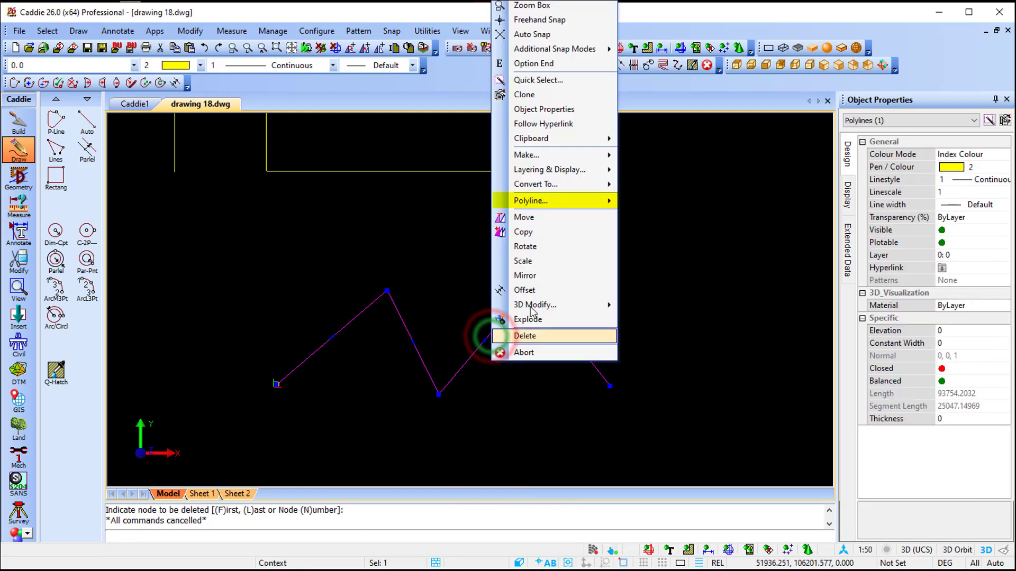
{"action": "mouse_move", "coordinate": [556, 201]}
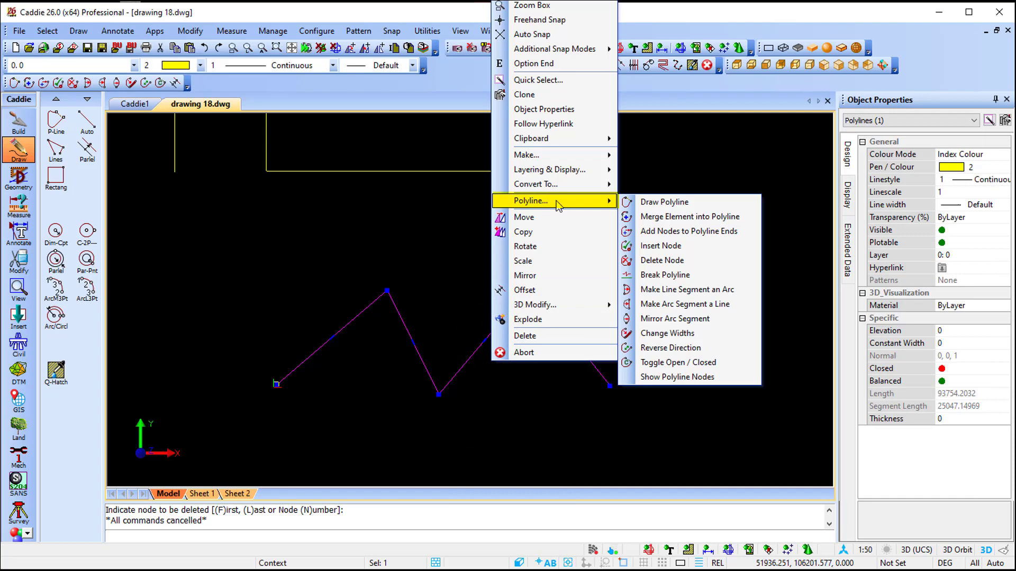
{"action": "left_click", "coordinate": [721, 376]}
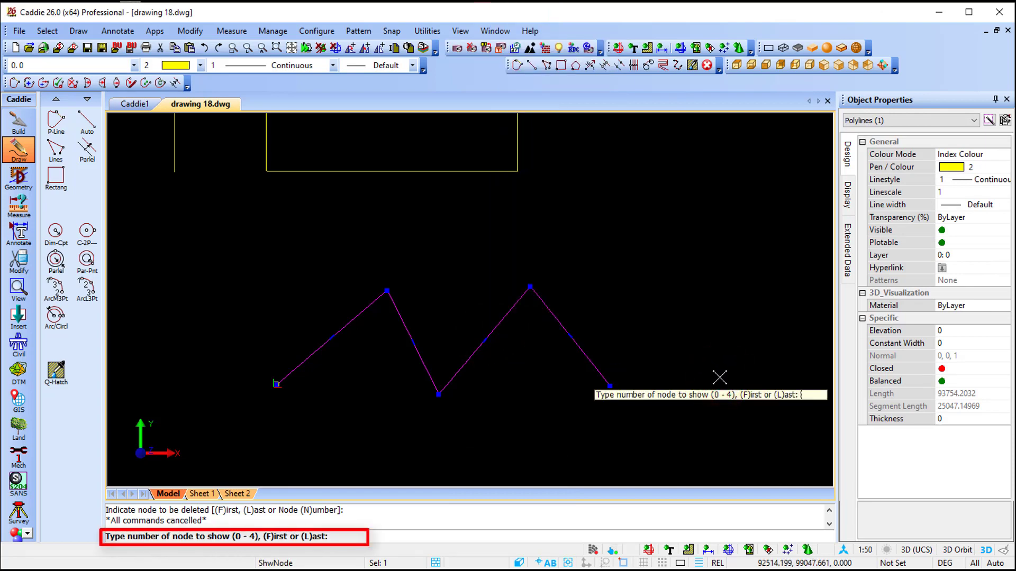
{"action": "key", "text": "f"}
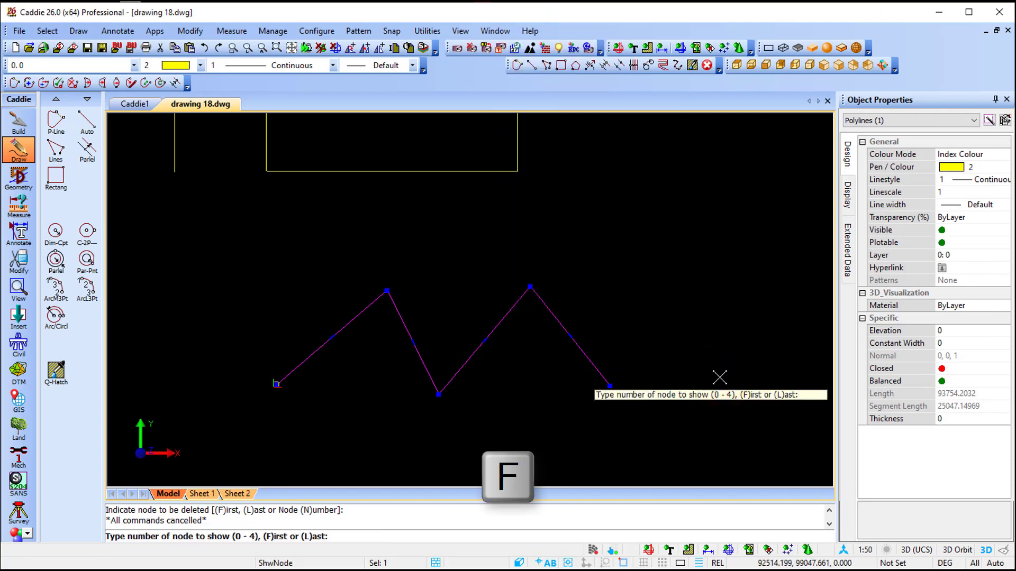
{"action": "key", "text": "n"}
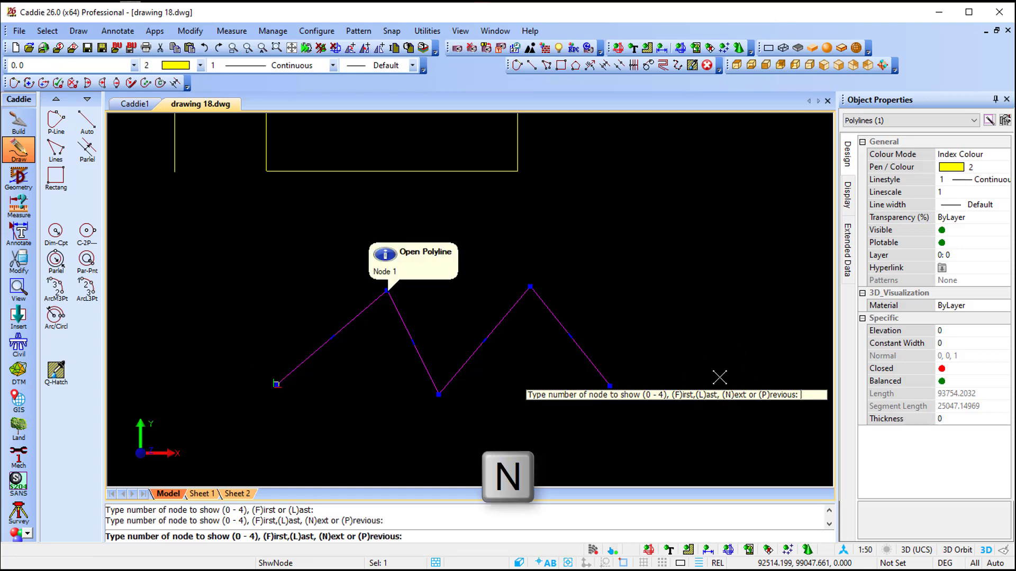
{"action": "key", "text": "n"}
{"action": "key", "text": "n"}
{"action": "key", "text": "n"}
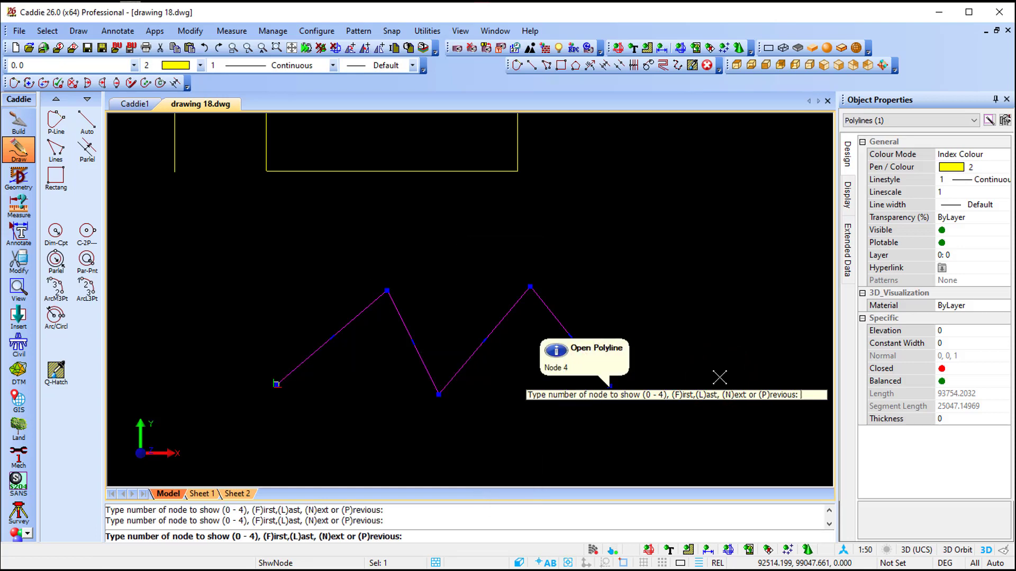
Add two nodes past the zigzag's right end, forming a third peak and new end point
{"action": "key", "text": "Escape"}
{"action": "left_click", "coordinate": [558, 321]}
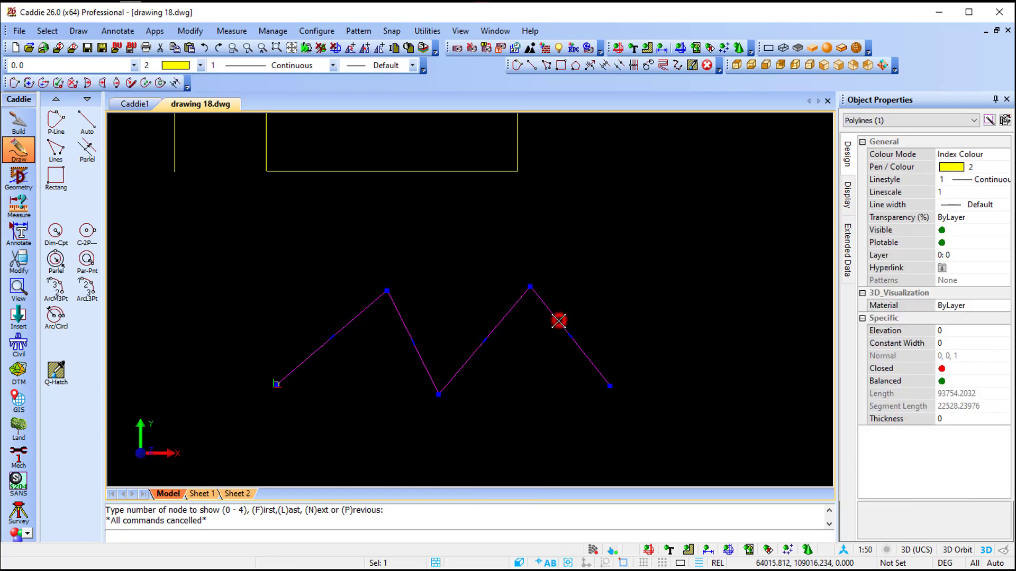
{"action": "right_click", "coordinate": [559, 321]}
{"action": "mouse_move", "coordinate": [639, 201]}
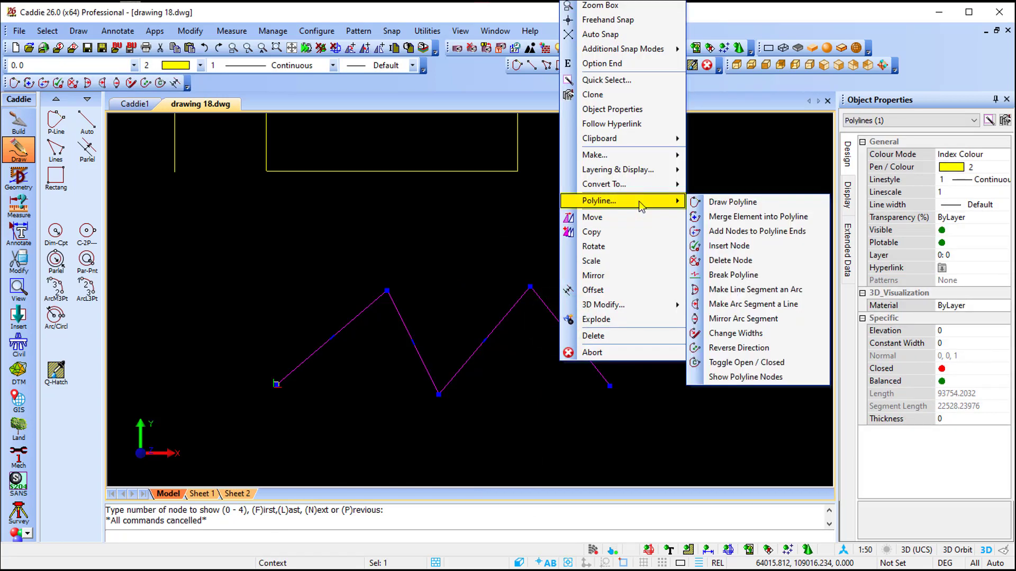
{"action": "left_click", "coordinate": [754, 235]}
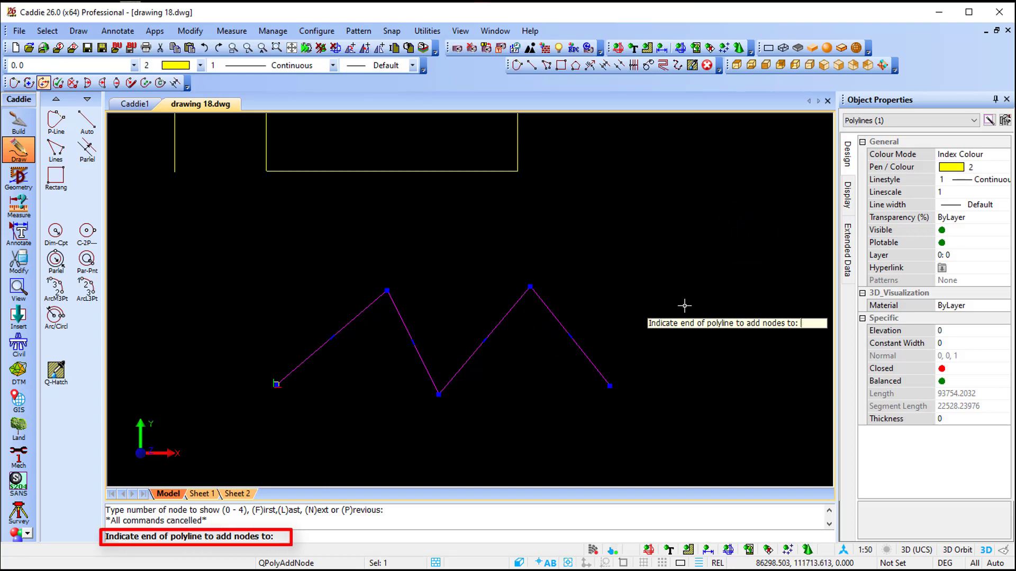
{"action": "left_click", "coordinate": [610, 386]}
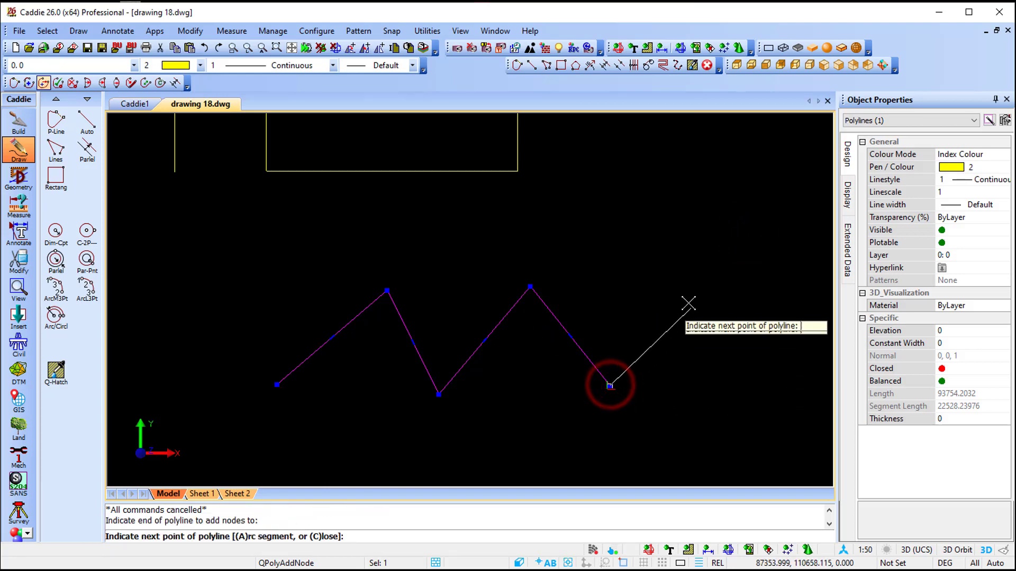
{"action": "left_click", "coordinate": [687, 257]}
{"action": "left_click", "coordinate": [774, 392]}
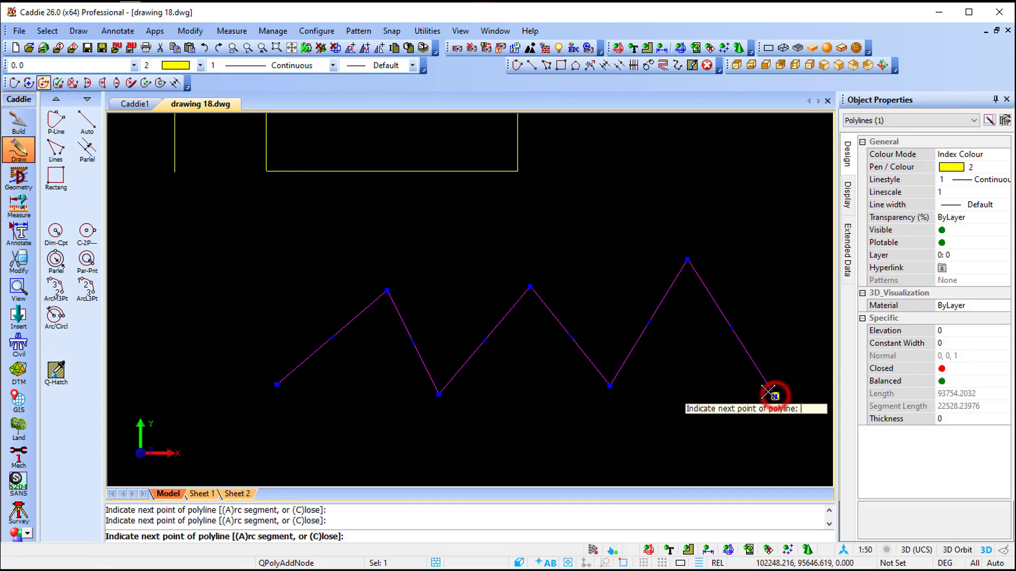
{"action": "key", "text": "Escape"}
{"action": "middle_click_drag", "start_coordinate": [692, 390], "coordinate": [628, 383]}
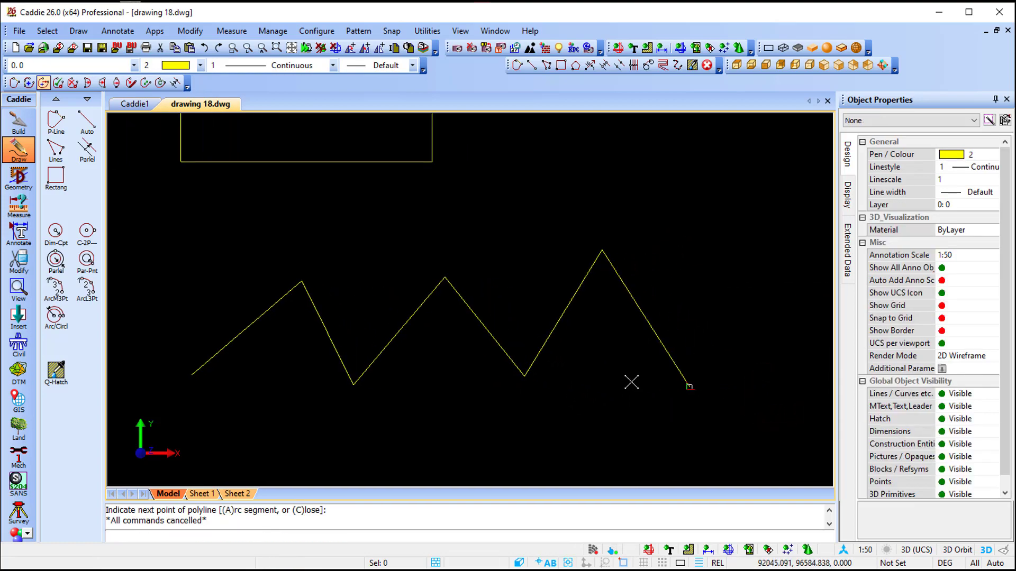